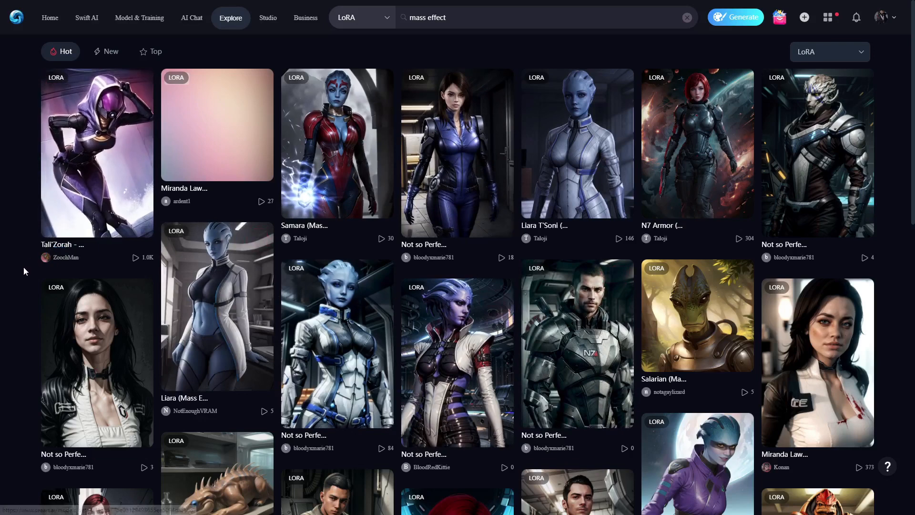
- Browse through the LoRA models in the "mass effect" search results
{"action": "scroll", "coordinate": [25, 271], "scroll_direction": "down", "scroll_amount": 8}
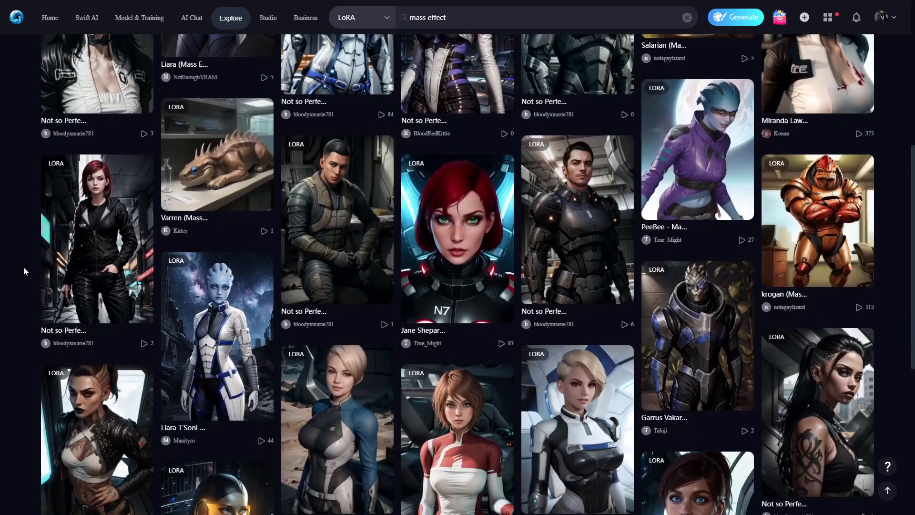
{"action": "scroll", "coordinate": [24, 269], "scroll_direction": "up", "scroll_amount": 4}
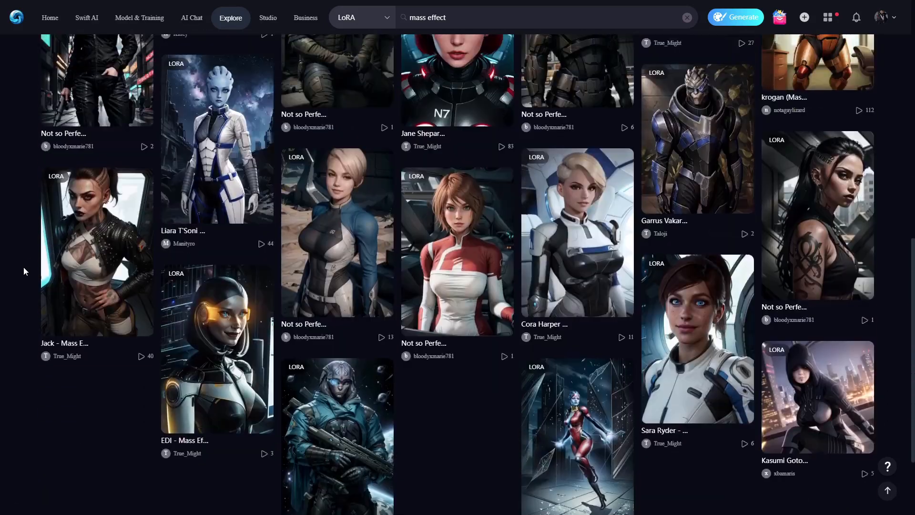
{"action": "scroll", "coordinate": [24, 269], "scroll_direction": "up", "scroll_amount": 9}
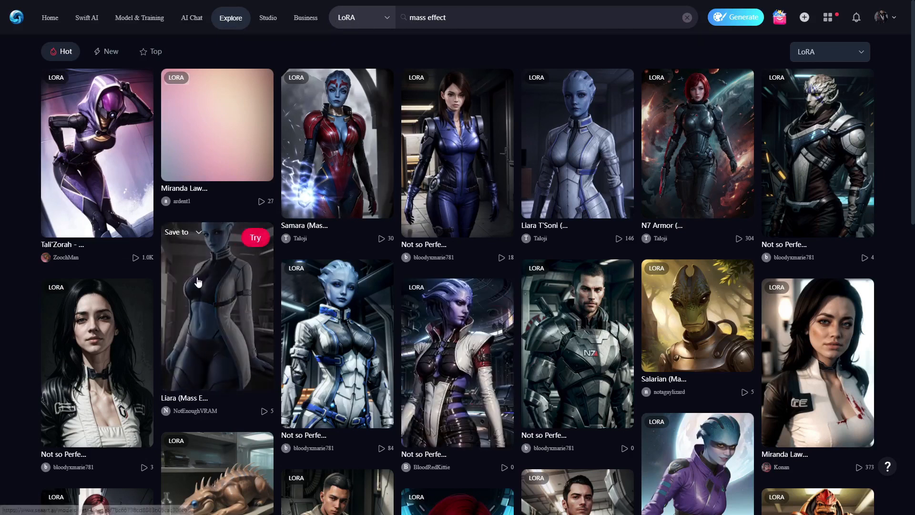
{"action": "scroll", "coordinate": [28, 295], "scroll_direction": "down", "scroll_amount": 6}
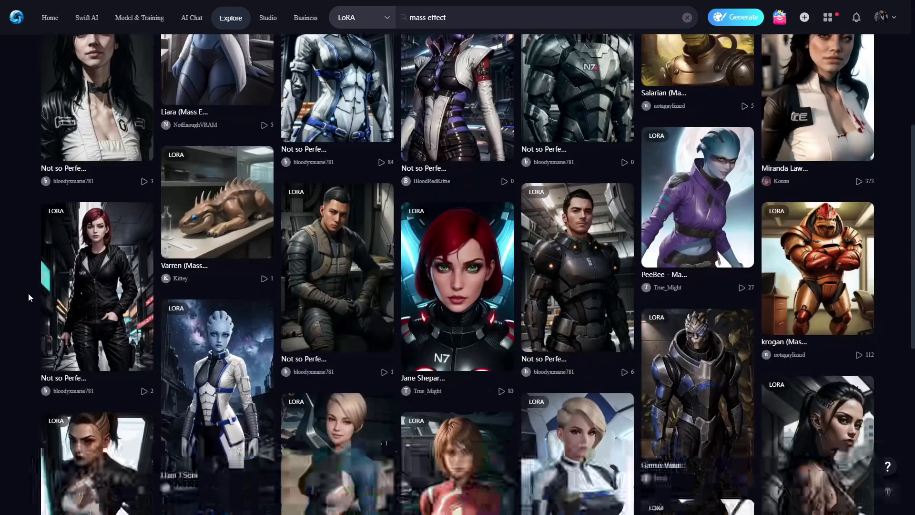
{"action": "scroll", "coordinate": [28, 295], "scroll_direction": "up", "scroll_amount": 6}
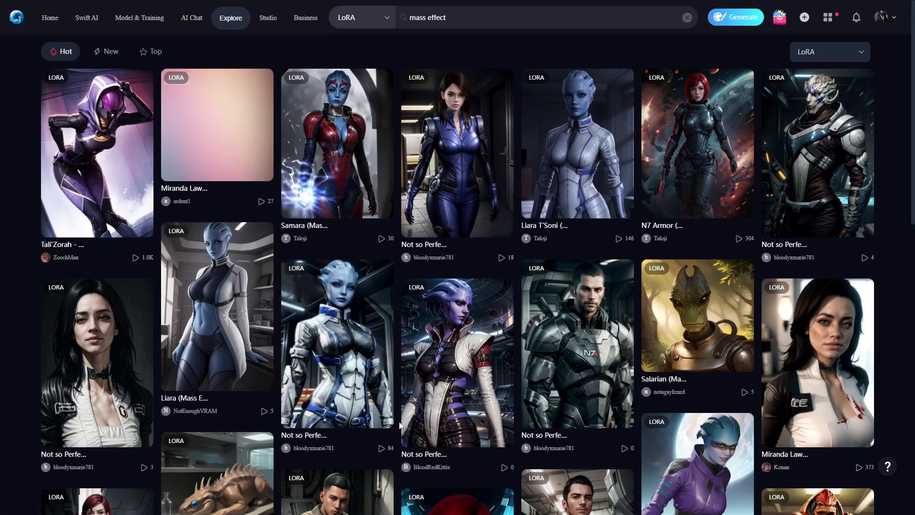
- Search the LoRA models for "asari"
{"action": "left_click_drag", "start_coordinate": [459, 17], "coordinate": [421, 18]}
{"action": "type", "text": "asari"}
{"action": "key", "text": "Return"}
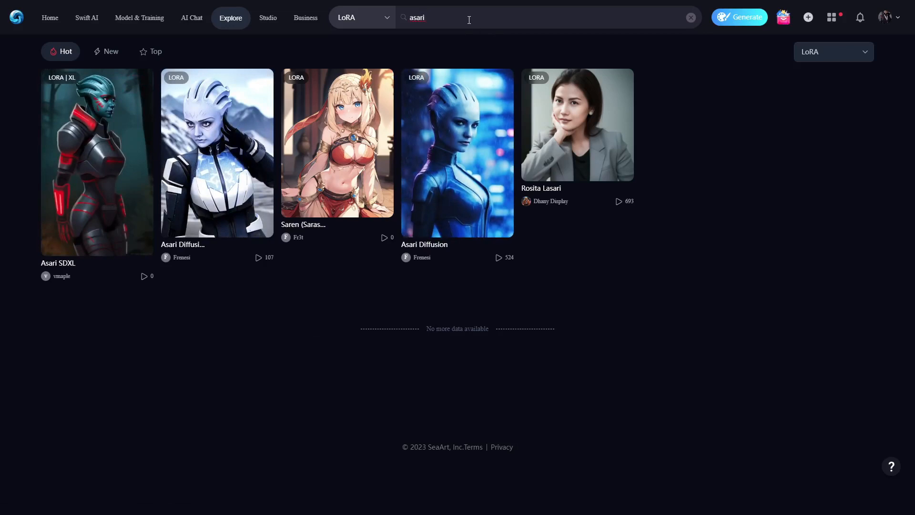
- Search the LoRA models for "liara" and open the Liara T'Soni (Mass Effect) LoRA with the armored bust preview
{"action": "key", "text": "BackSpace"}
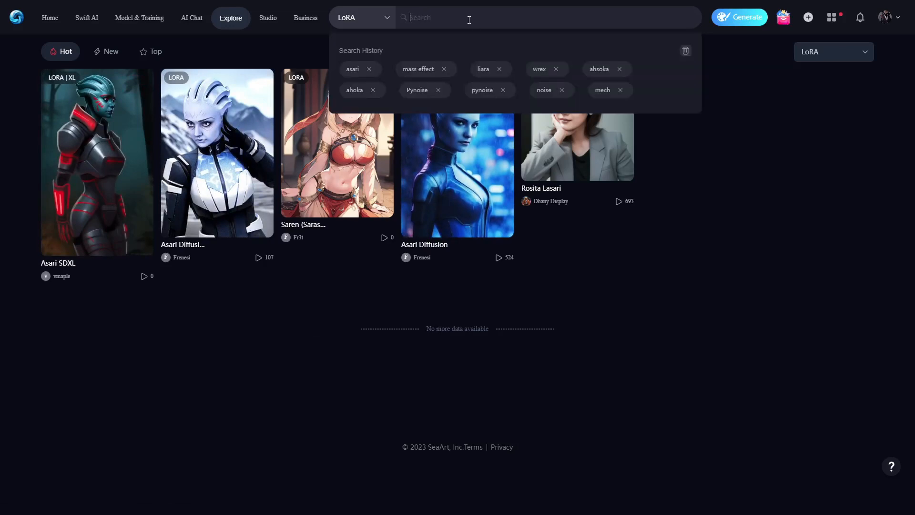
{"action": "type", "text": "liara"}
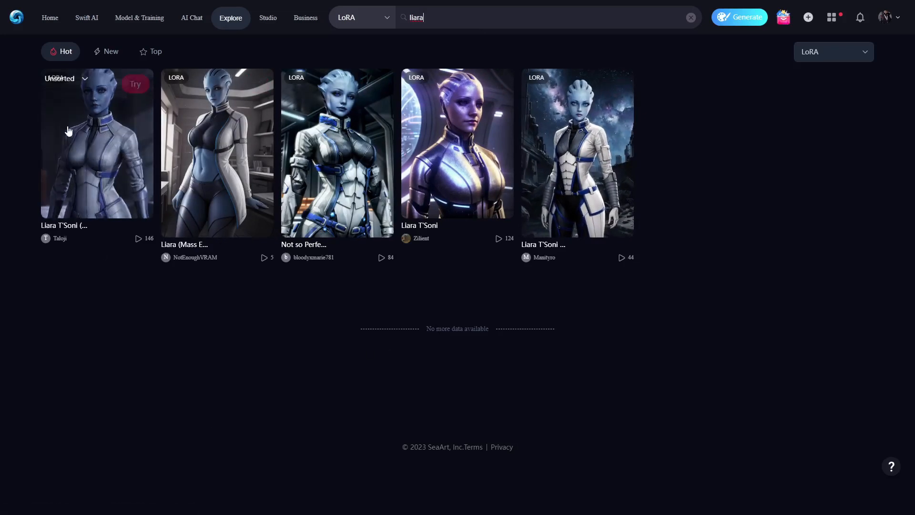
{"action": "left_click", "coordinate": [88, 171]}
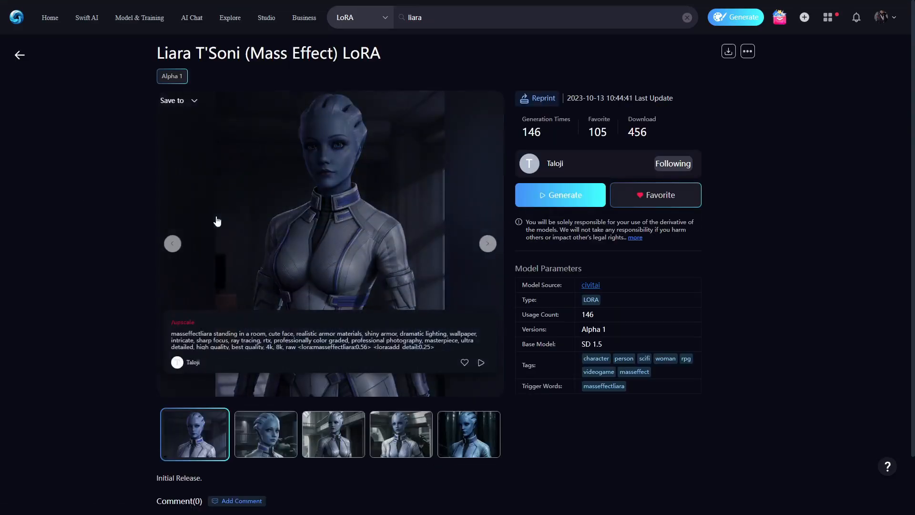
- Look through the sample images of the Liara T'Soni (Mass Effect) LoRA, returning to the first one
{"action": "left_click", "coordinate": [487, 244]}
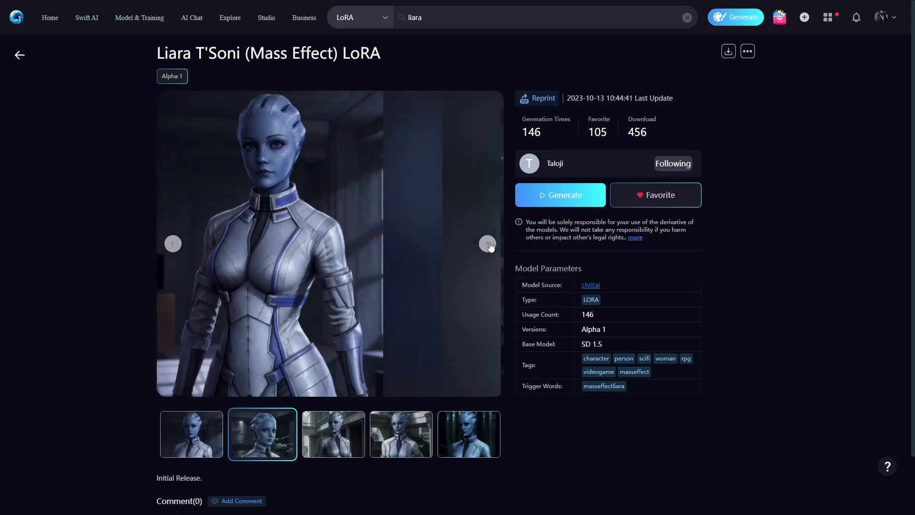
{"action": "left_click", "coordinate": [488, 244]}
{"action": "left_click", "coordinate": [488, 244]}
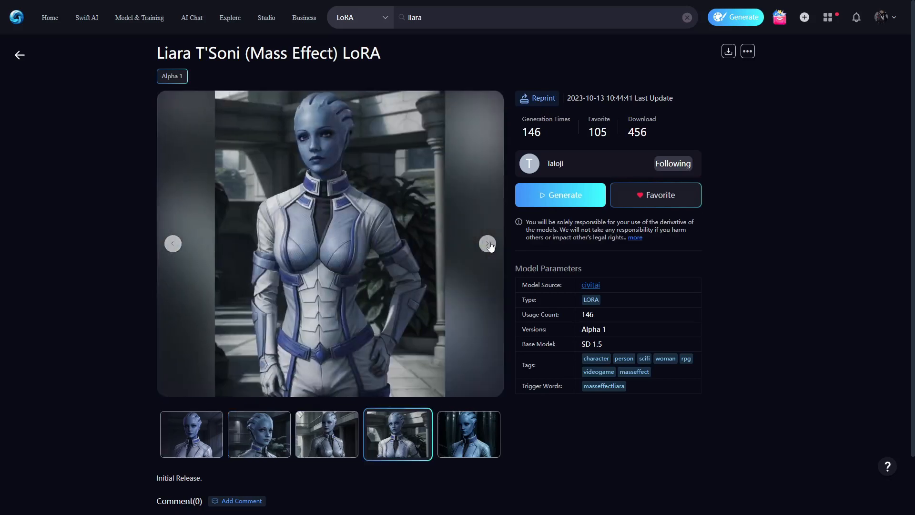
{"action": "left_click", "coordinate": [489, 243]}
{"action": "left_click", "coordinate": [488, 243]}
{"action": "left_click", "coordinate": [489, 243]}
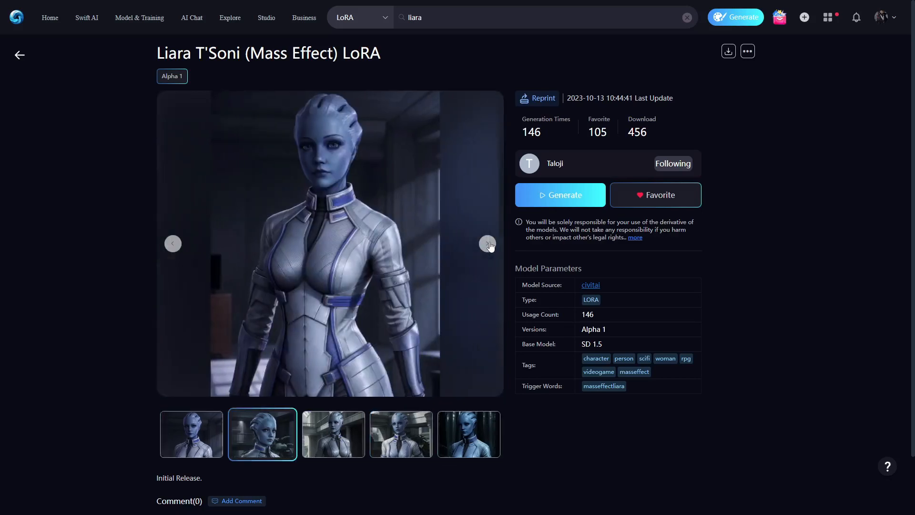
{"action": "left_click", "coordinate": [180, 243]}
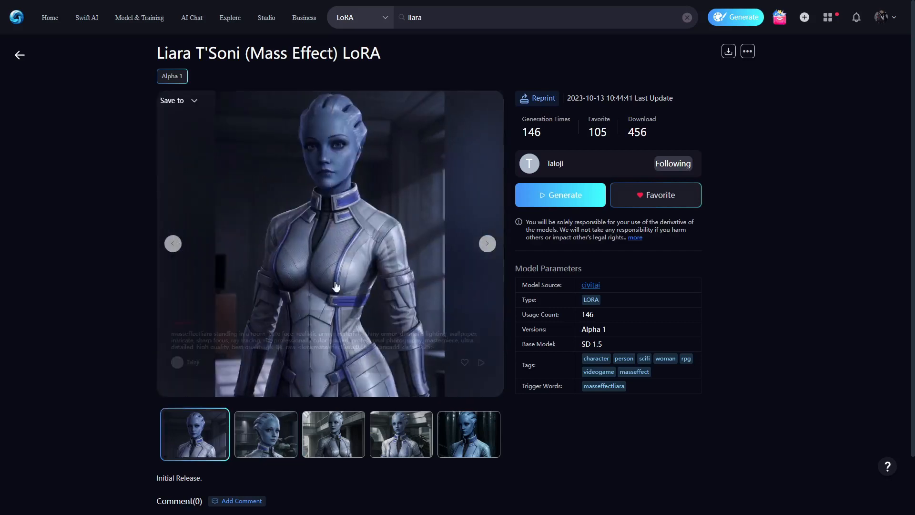
- Open the first sample image's details, review the related images, and load its prompt and settings into the image generator
{"action": "left_click", "coordinate": [306, 231]}
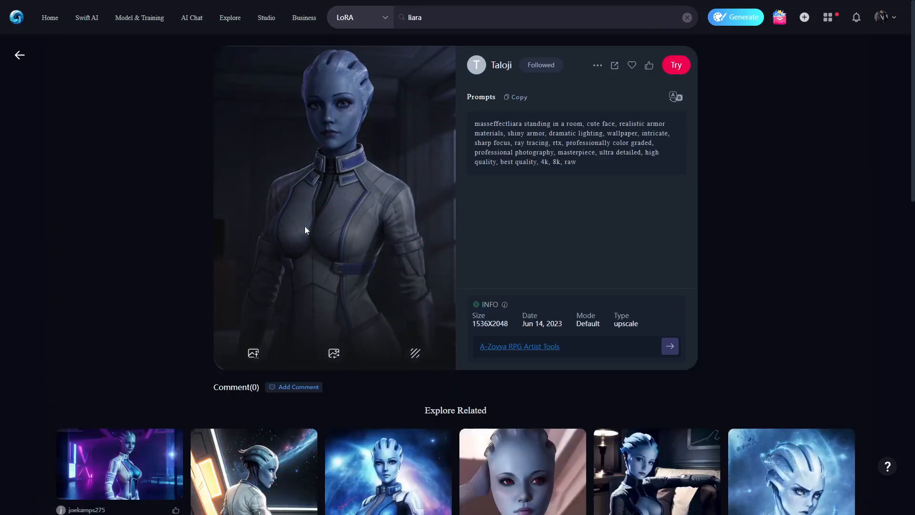
{"action": "scroll", "coordinate": [40, 260], "scroll_direction": "down", "scroll_amount": 5}
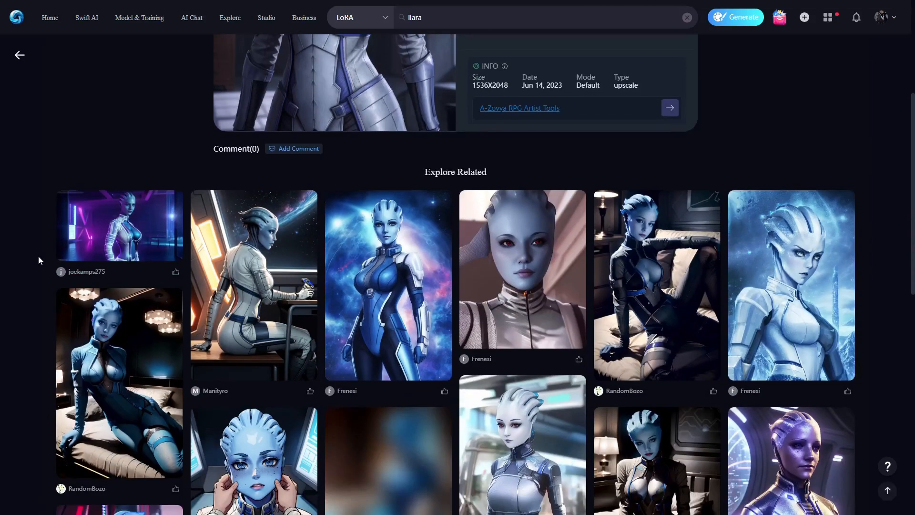
{"action": "scroll", "coordinate": [37, 266], "scroll_direction": "down", "scroll_amount": 7}
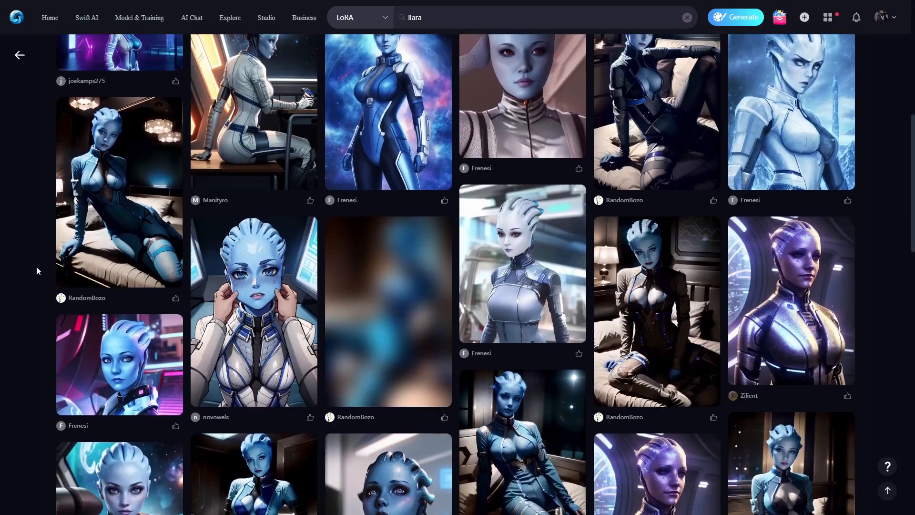
{"action": "scroll", "coordinate": [37, 270], "scroll_direction": "down", "scroll_amount": 9}
{"action": "scroll", "coordinate": [37, 270], "scroll_direction": "up", "scroll_amount": 12}
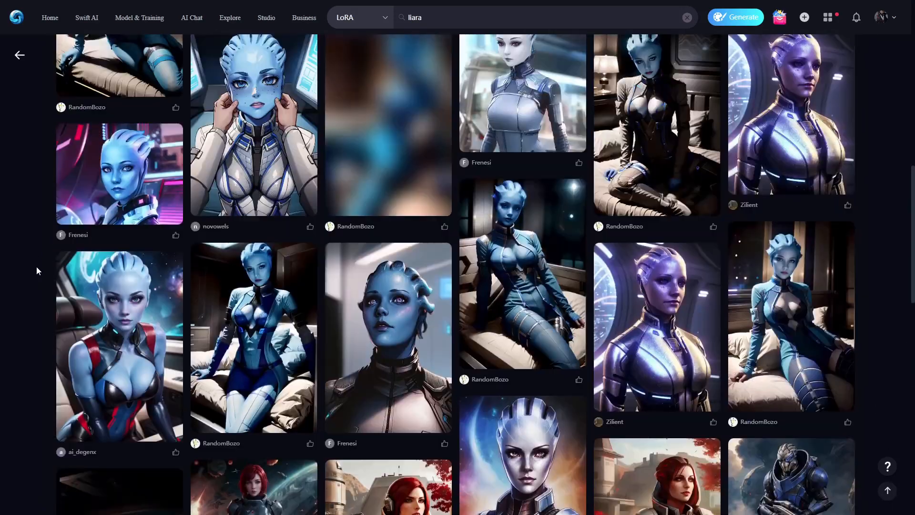
{"action": "scroll", "coordinate": [36, 267], "scroll_direction": "up", "scroll_amount": 9}
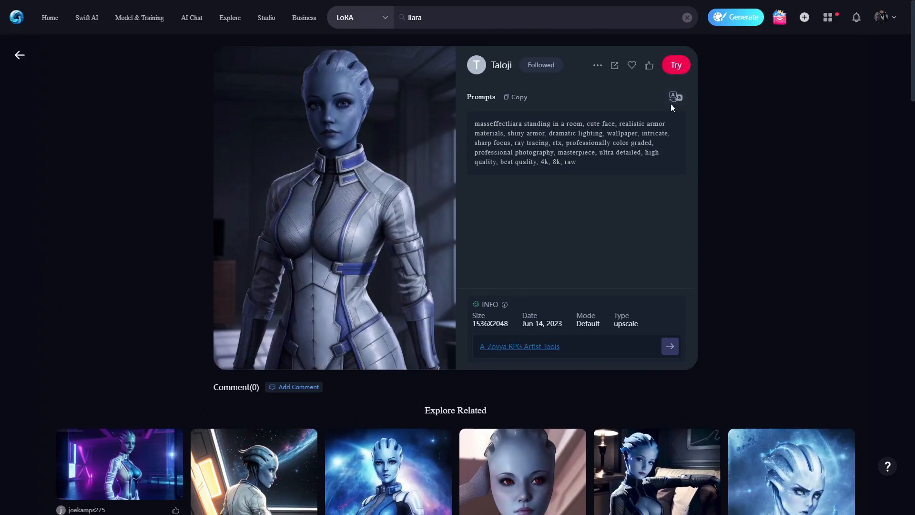
{"action": "left_click", "coordinate": [677, 64]}
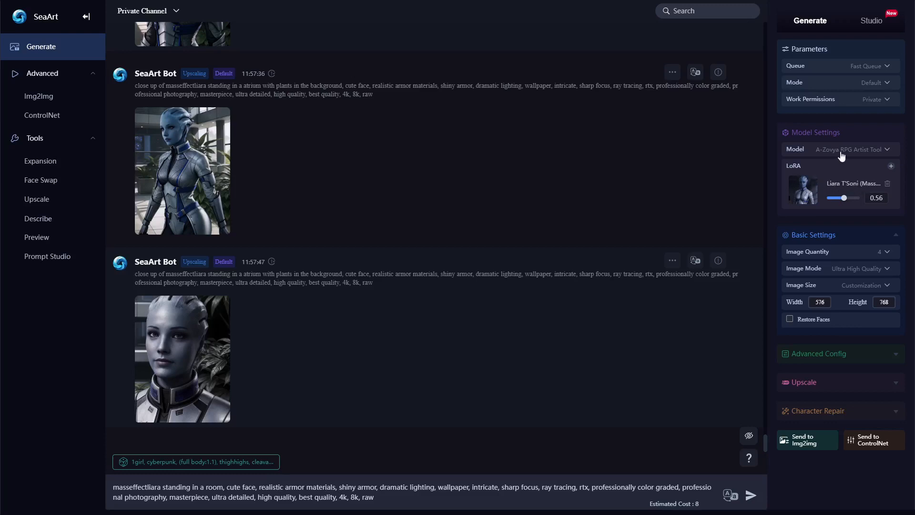
- Check the available base models, keep A-Zovya RPG Artist Tools, and generate images from the loaded prompt
{"action": "left_click", "coordinate": [835, 151]}
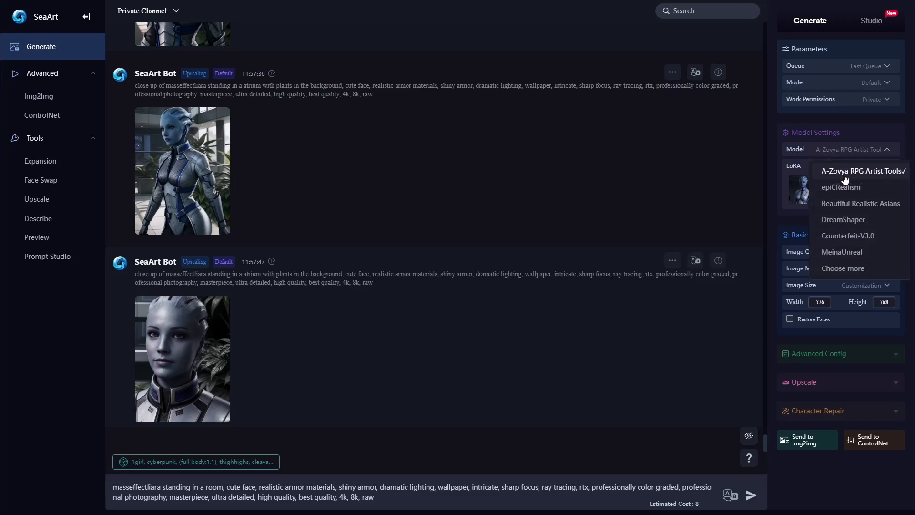
{"action": "left_click", "coordinate": [868, 130]}
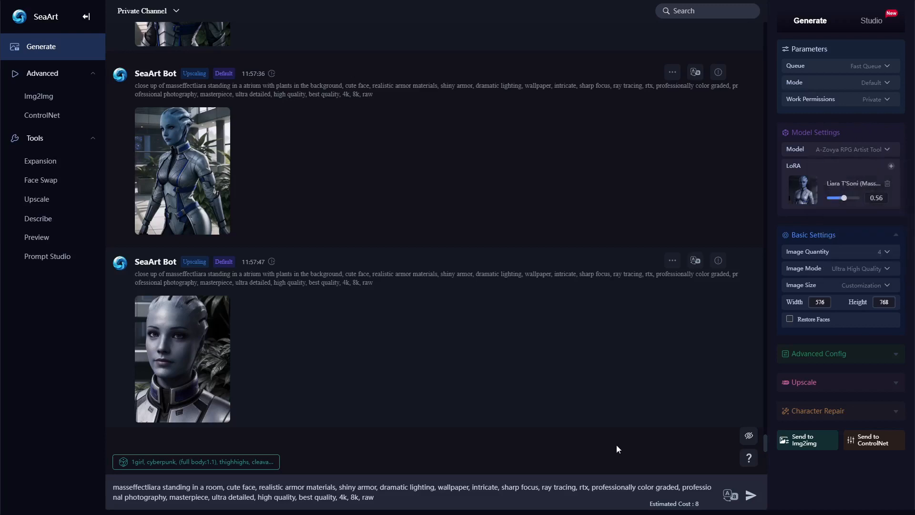
{"action": "left_click", "coordinate": [748, 496]}
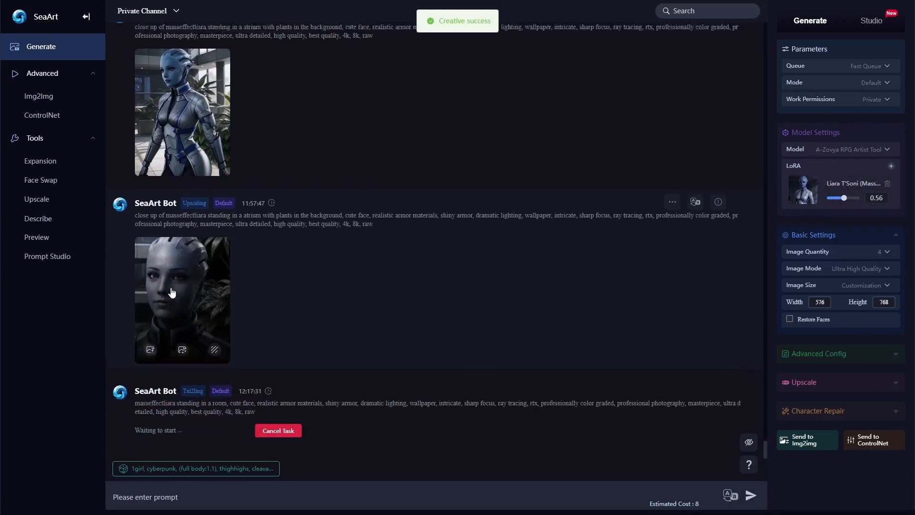
- Copy the full "close up of masseffectliara standing in a atrium" prompt from the upscaled image generated at 11:57:36
{"action": "scroll", "coordinate": [194, 343], "scroll_direction": "up", "scroll_amount": 4}
{"action": "scroll", "coordinate": [195, 343], "scroll_direction": "up", "scroll_amount": 2}
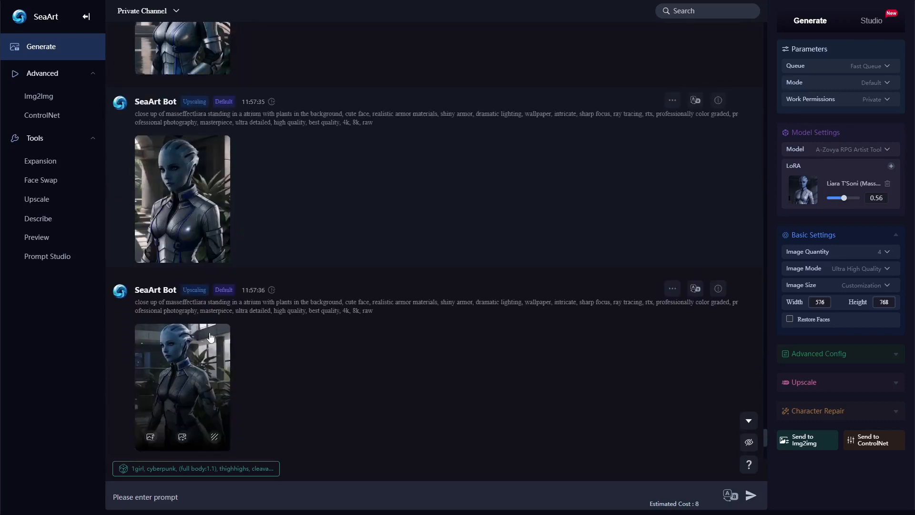
{"action": "scroll", "coordinate": [210, 337], "scroll_direction": "down", "scroll_amount": 5}
{"action": "scroll", "coordinate": [210, 337], "scroll_direction": "up", "scroll_amount": 2}
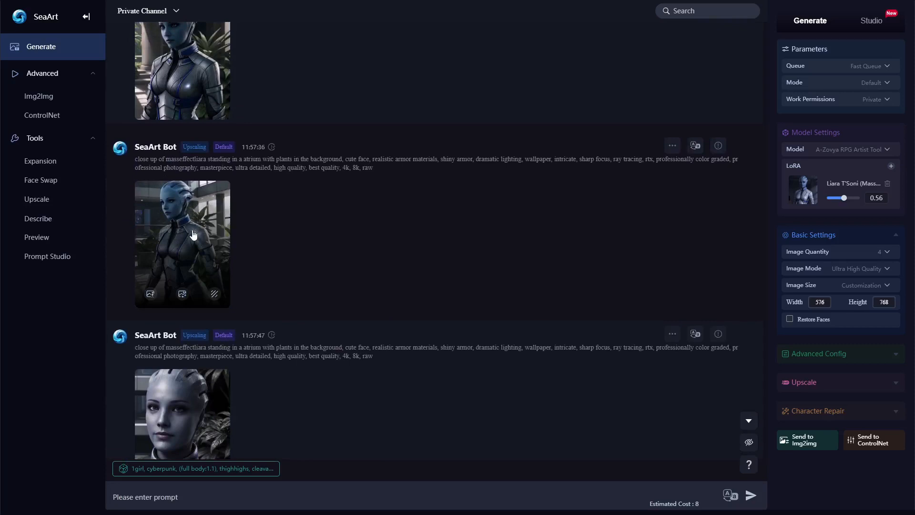
{"action": "left_click_drag", "start_coordinate": [380, 171], "coordinate": [135, 164]}
{"action": "key", "text": "ctrl+c"}
{"action": "right_click", "coordinate": [135, 166]}
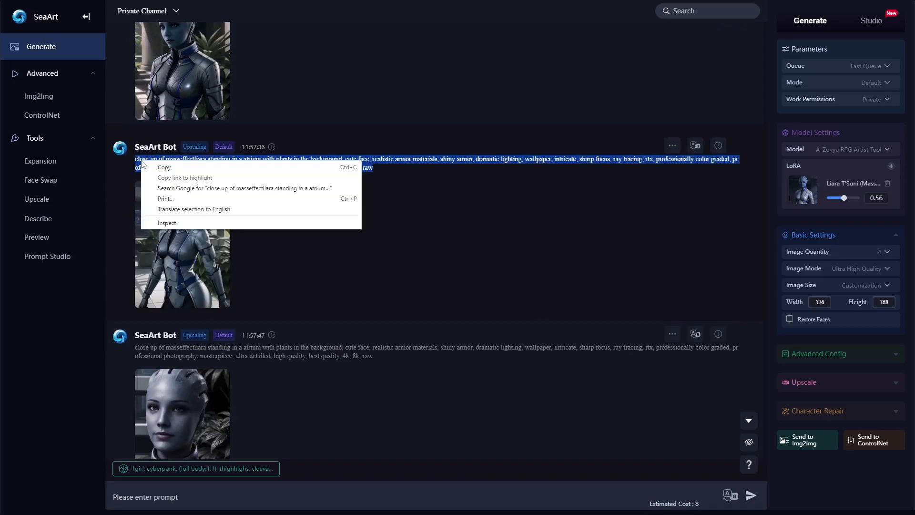
{"action": "left_click", "coordinate": [205, 178]}
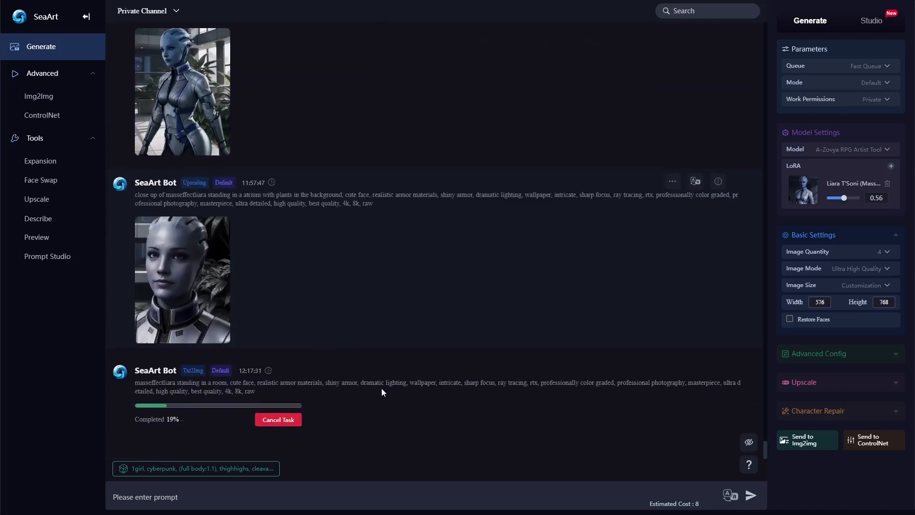
- View the upscaled atrium image from 11:57:36 at full size with its generation data, and close the preview
{"action": "scroll", "coordinate": [317, 360], "scroll_direction": "up", "scroll_amount": 4}
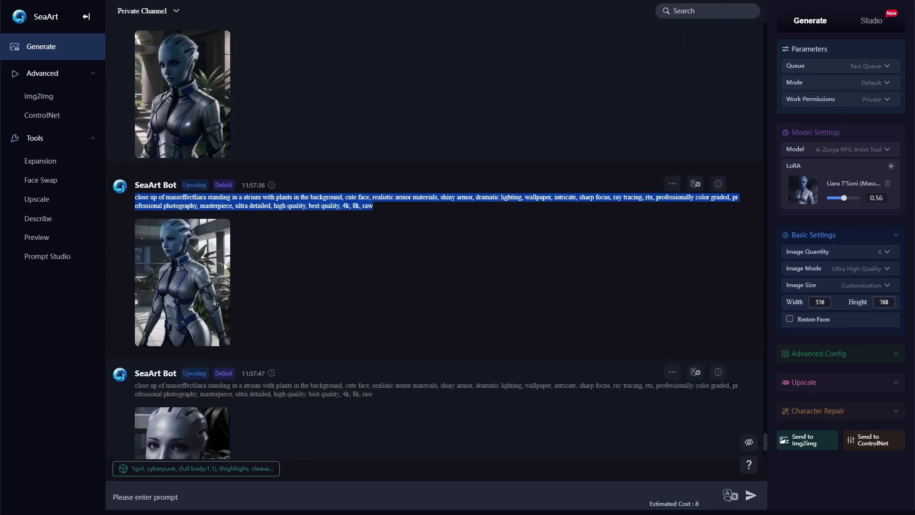
{"action": "left_click", "coordinate": [192, 285]}
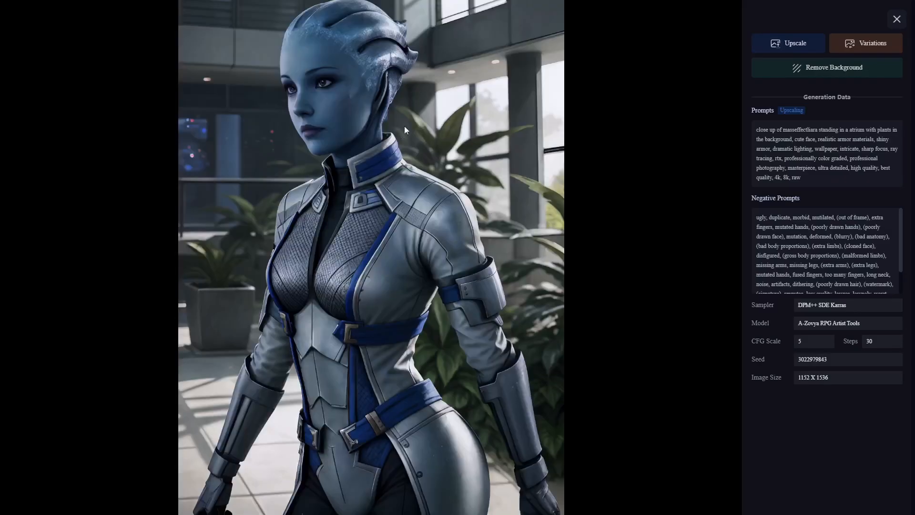
{"action": "left_click", "coordinate": [896, 19]}
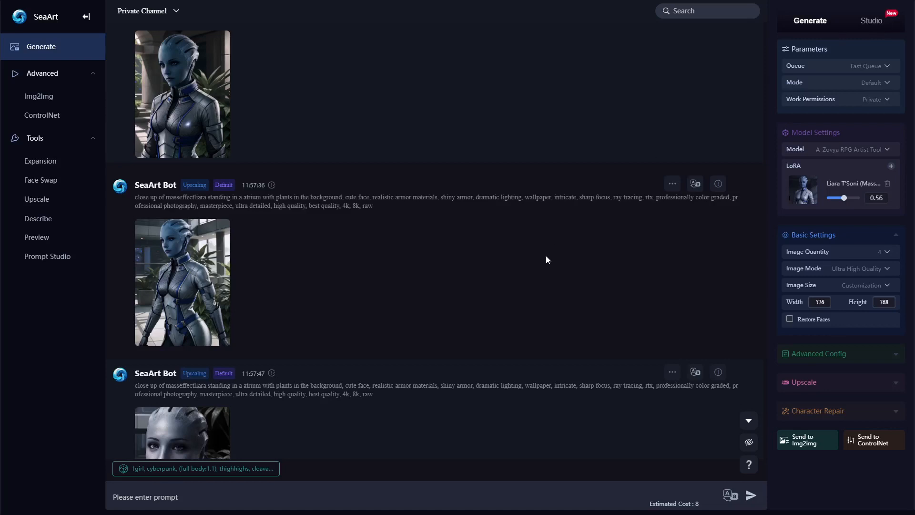
- Paste the copied atrium close-up prompt into the empty prompt field
{"action": "scroll", "coordinate": [215, 405], "scroll_direction": "down", "scroll_amount": 4}
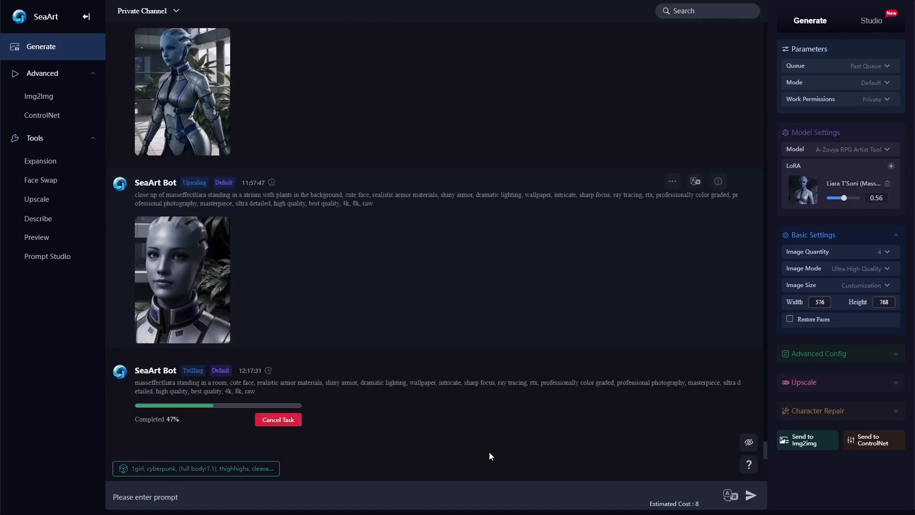
{"action": "right_click", "coordinate": [165, 496]}
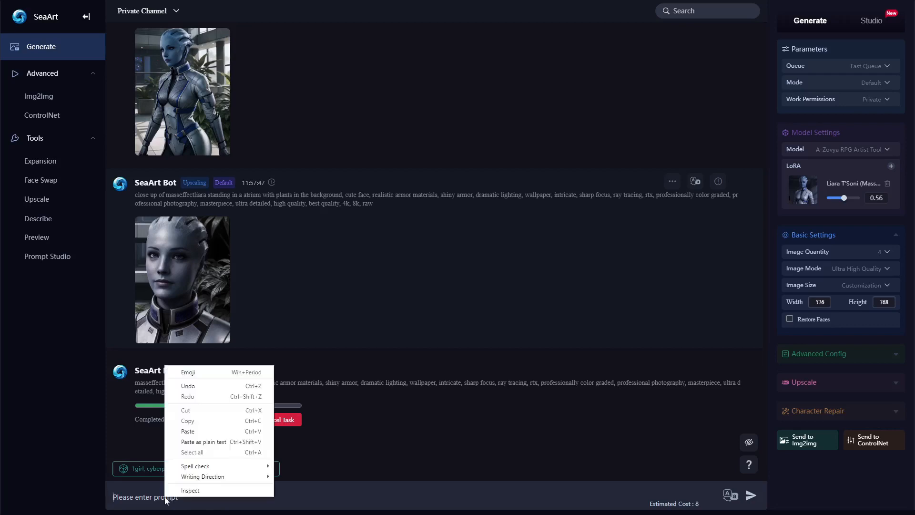
{"action": "left_click", "coordinate": [186, 431]}
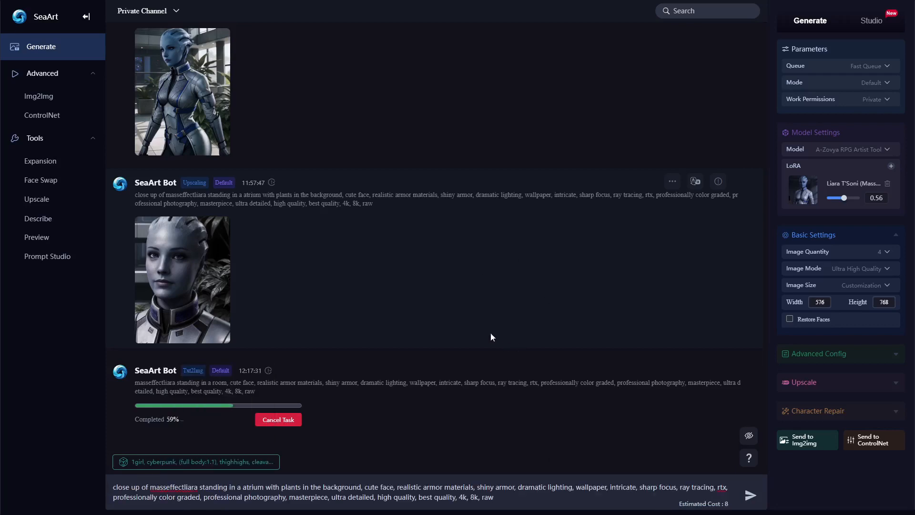
- Recheck the earlier atrium images and expand the advanced configuration to show the negative prompts and sampling settings
{"action": "scroll", "coordinate": [414, 396], "scroll_direction": "up", "scroll_amount": 4}
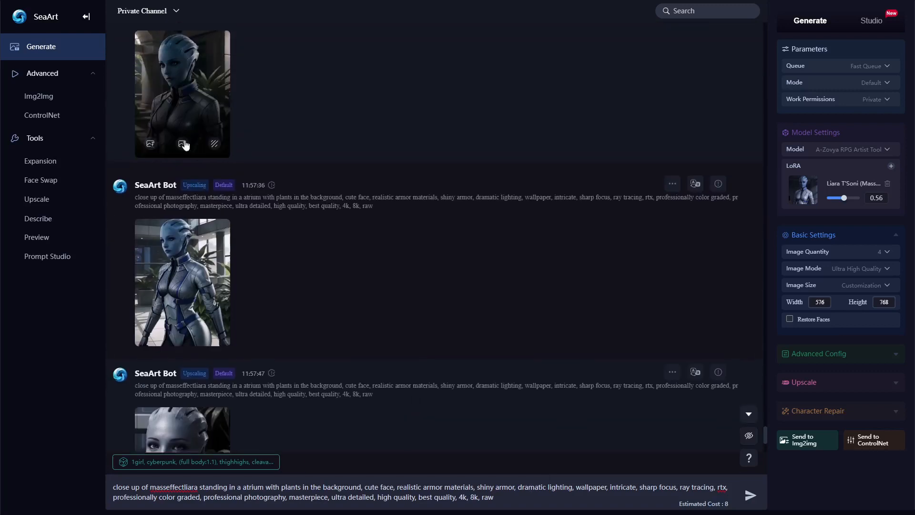
{"action": "scroll", "coordinate": [485, 336], "scroll_direction": "down", "scroll_amount": 4}
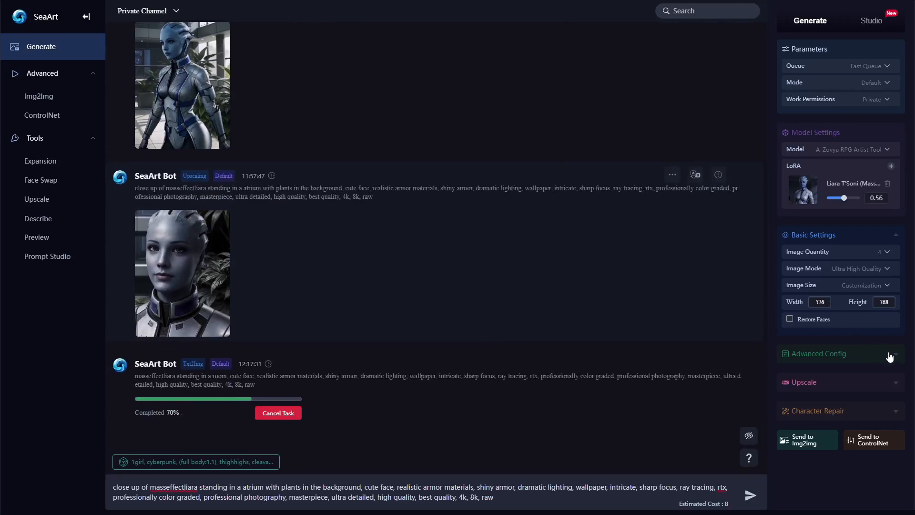
{"action": "left_click", "coordinate": [889, 356]}
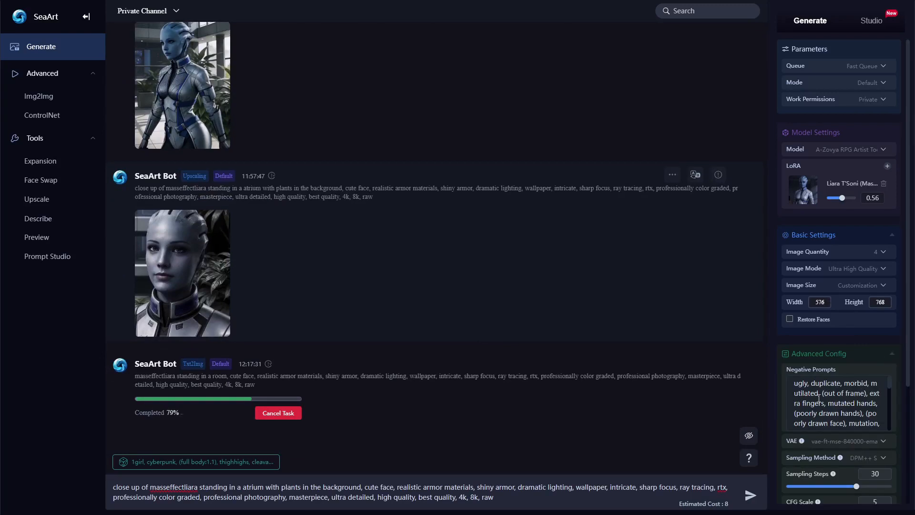
- Collapse the advanced configuration, switch the base model to epiCRealism and generate images from the atrium close-up prompt
{"action": "scroll", "coordinate": [831, 405], "scroll_direction": "down", "scroll_amount": 4}
{"action": "scroll", "coordinate": [850, 385], "scroll_direction": "up", "scroll_amount": 4}
{"action": "left_click", "coordinate": [892, 358]}
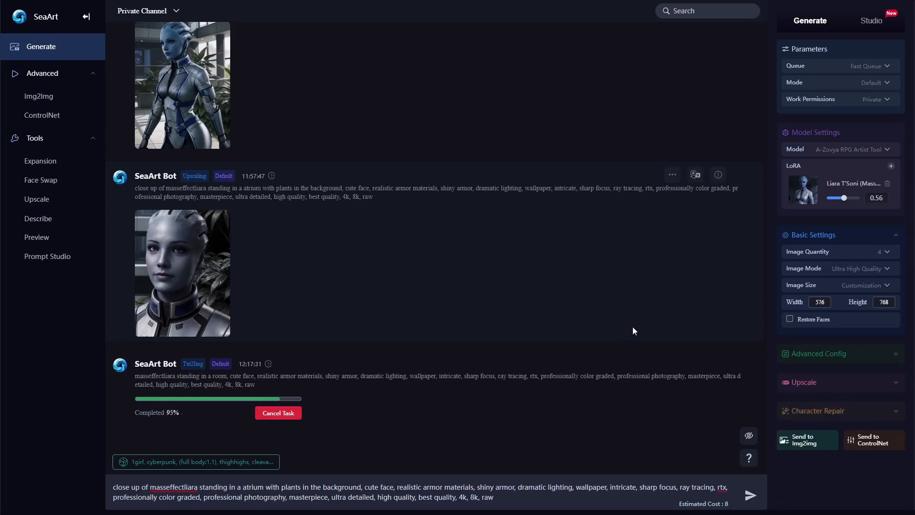
{"action": "left_click", "coordinate": [834, 152]}
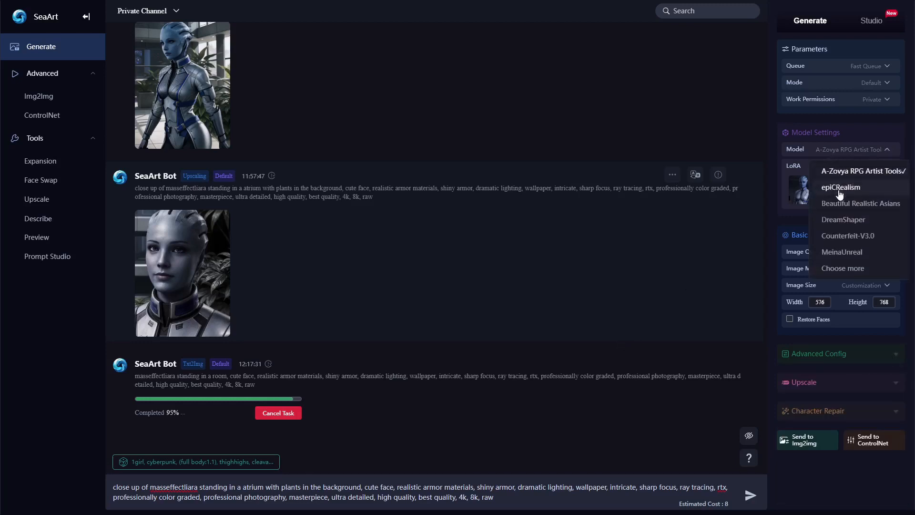
{"action": "left_click", "coordinate": [840, 190]}
{"action": "left_click", "coordinate": [749, 497]}
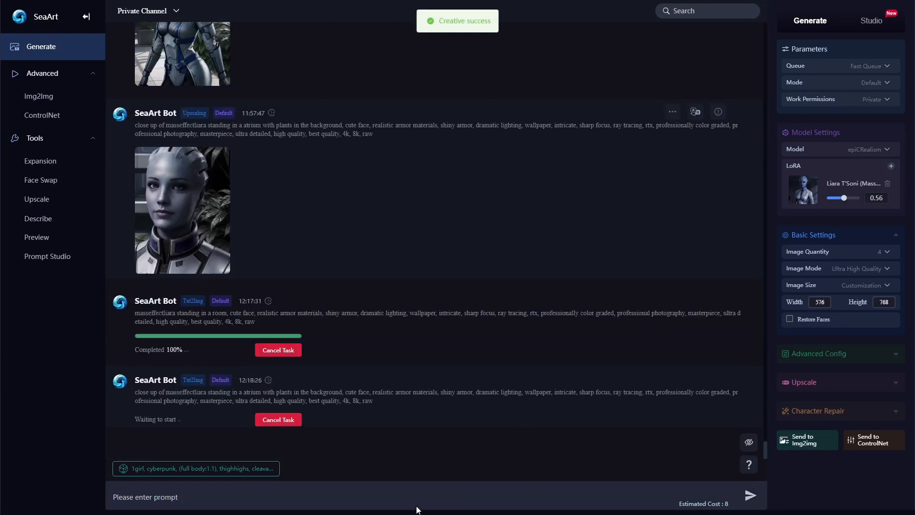
- Paste the atrium close-up prompt again and generate images with the ICBINP - "I Can't Believe It's Not Photography" model
{"action": "right_click", "coordinate": [415, 494]}
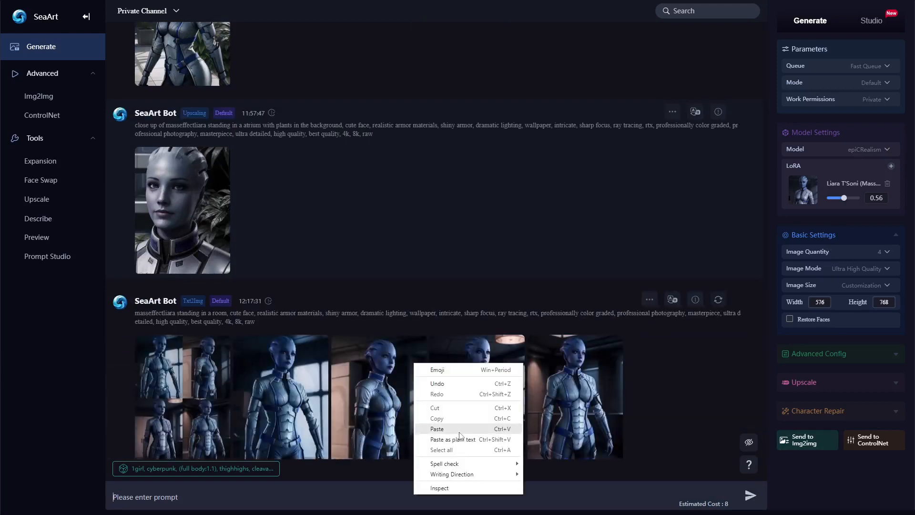
{"action": "left_click", "coordinate": [439, 428]}
{"action": "left_click", "coordinate": [851, 155]}
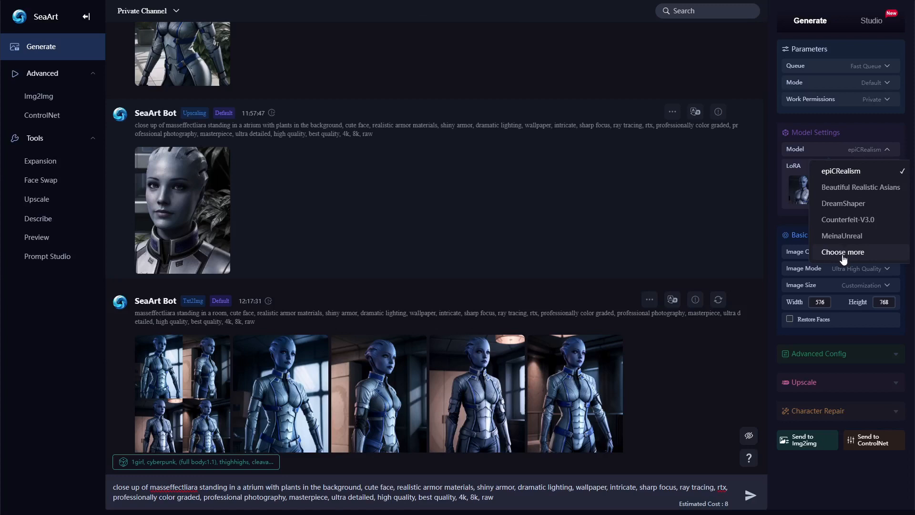
{"action": "left_click", "coordinate": [843, 257]}
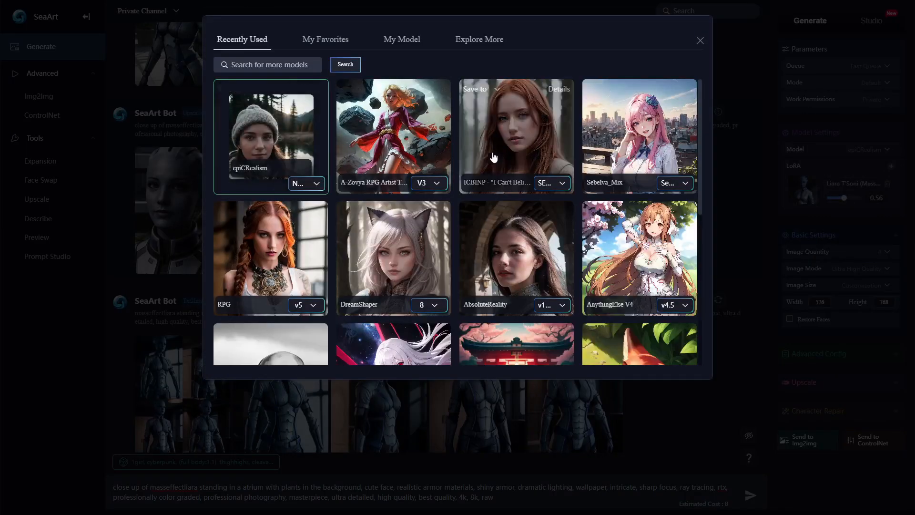
{"action": "left_click", "coordinate": [508, 142]}
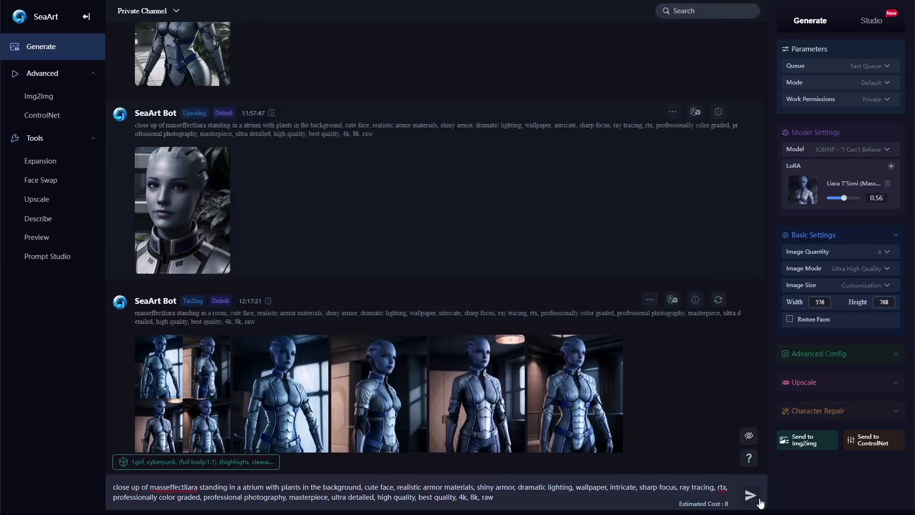
{"action": "left_click", "coordinate": [759, 499]}
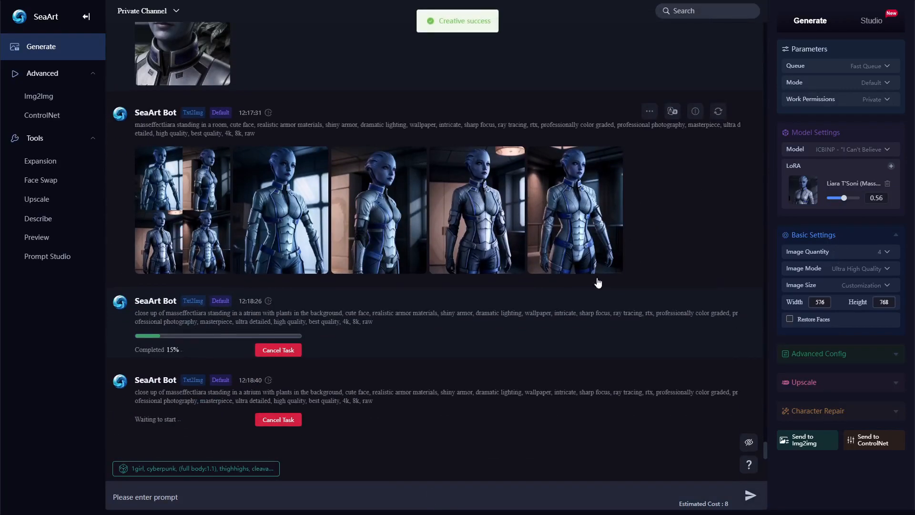
- Paste the atrium close-up prompt once more and generate another batch with the AbsoluteReality model from the recently used models
{"action": "right_click", "coordinate": [241, 492]}
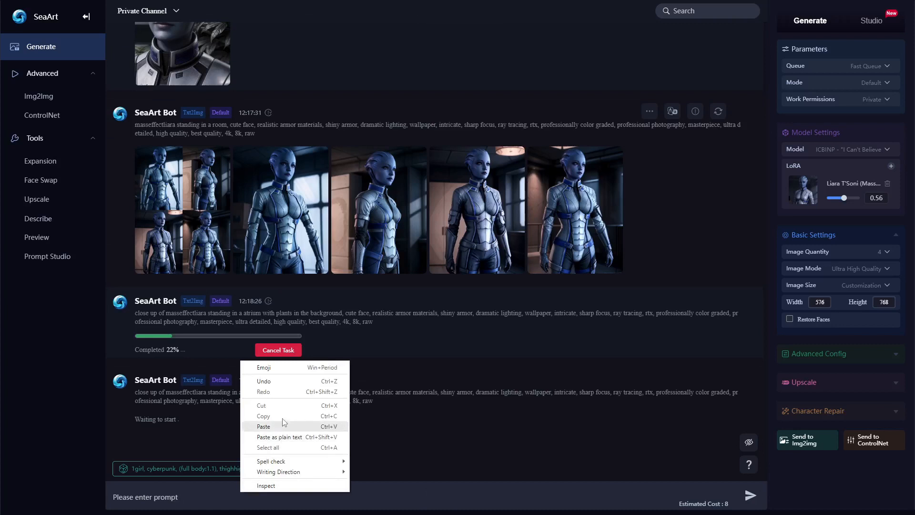
{"action": "left_click", "coordinate": [282, 428]}
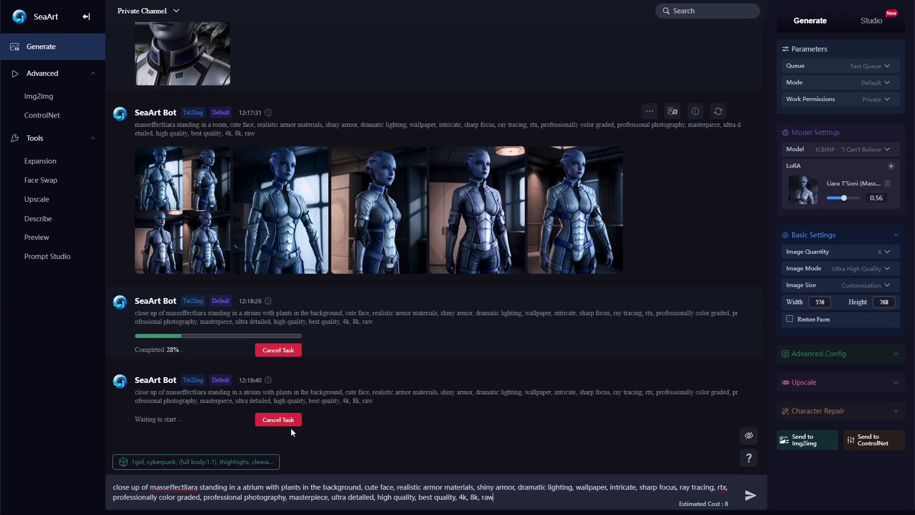
{"action": "left_click", "coordinate": [840, 153]}
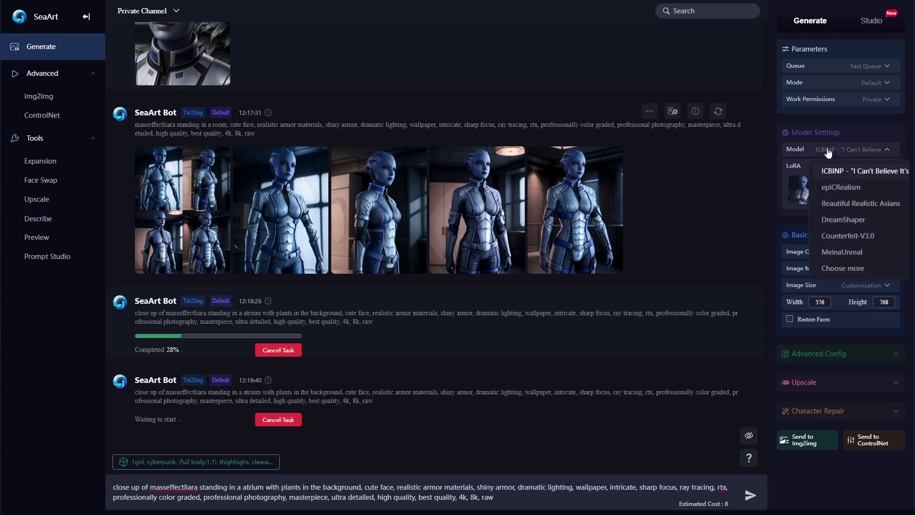
{"action": "left_click", "coordinate": [841, 268]}
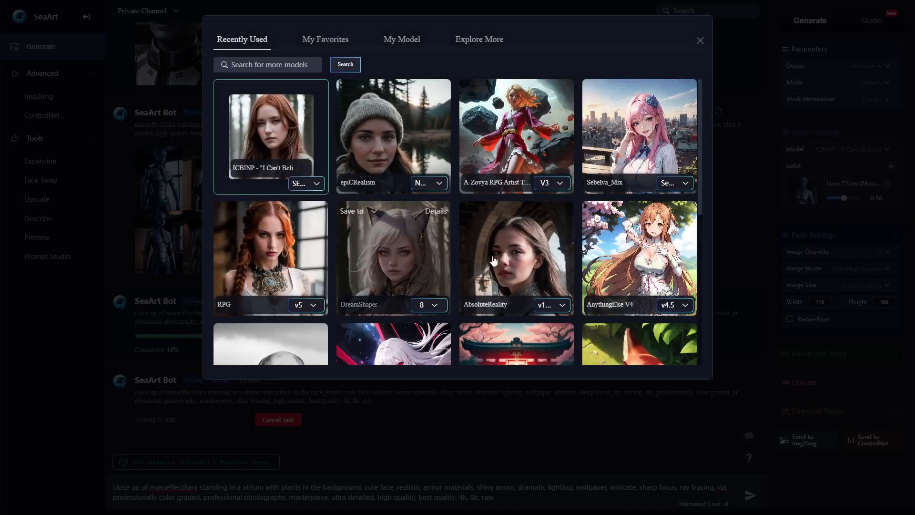
{"action": "left_click", "coordinate": [523, 247]}
{"action": "left_click", "coordinate": [748, 499]}
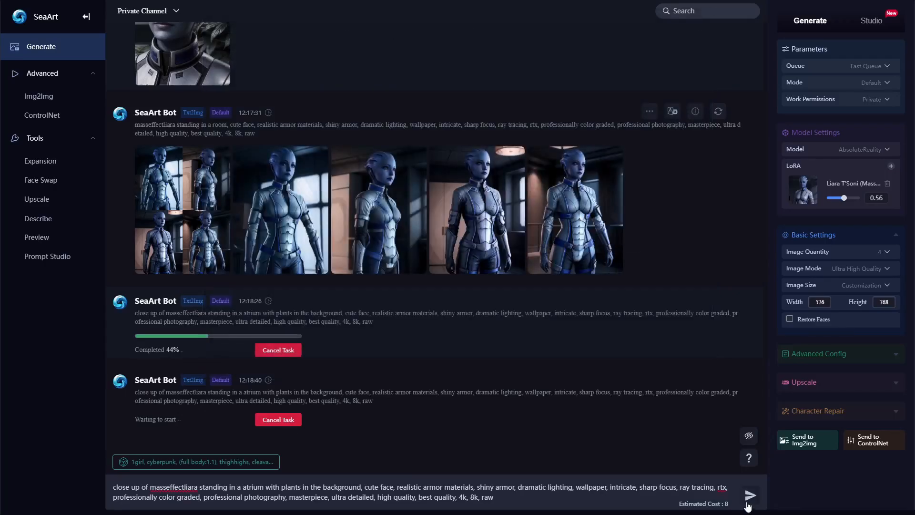
- Browse the finished room images from 12:17:31 at full size with their generation data, and close the preview
{"action": "scroll", "coordinate": [374, 419], "scroll_direction": "up", "scroll_amount": 2}
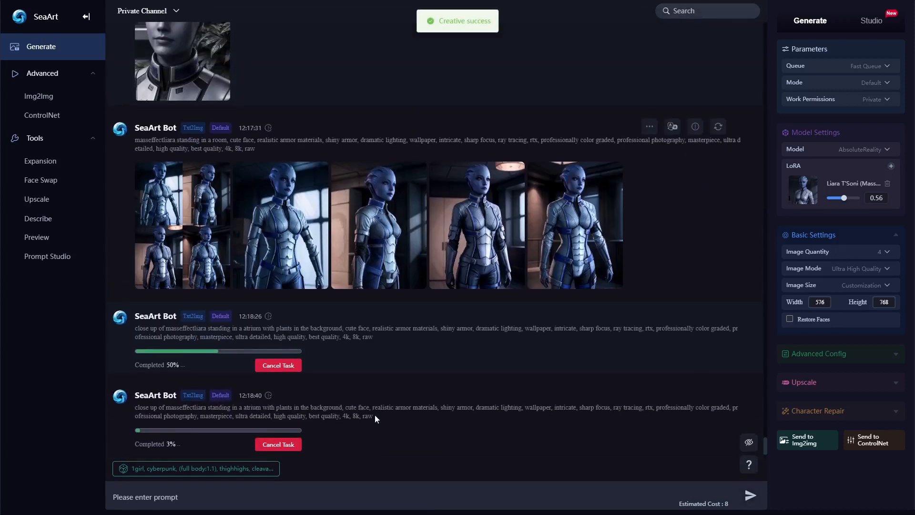
{"action": "left_click", "coordinate": [286, 184]}
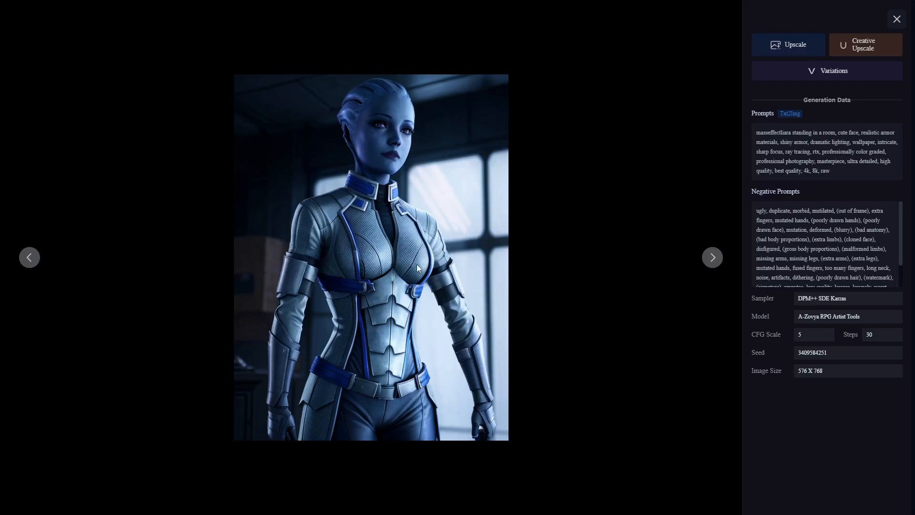
{"action": "left_click", "coordinate": [714, 258]}
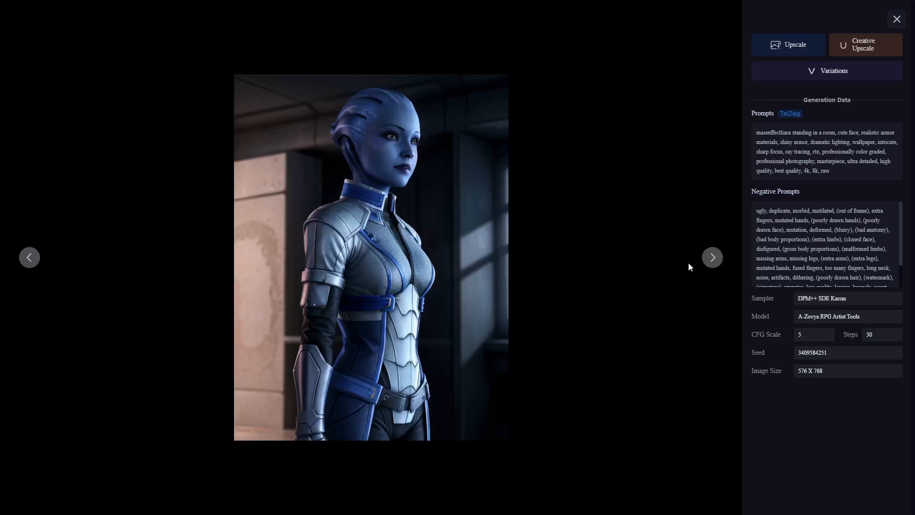
{"action": "left_click", "coordinate": [713, 258]}
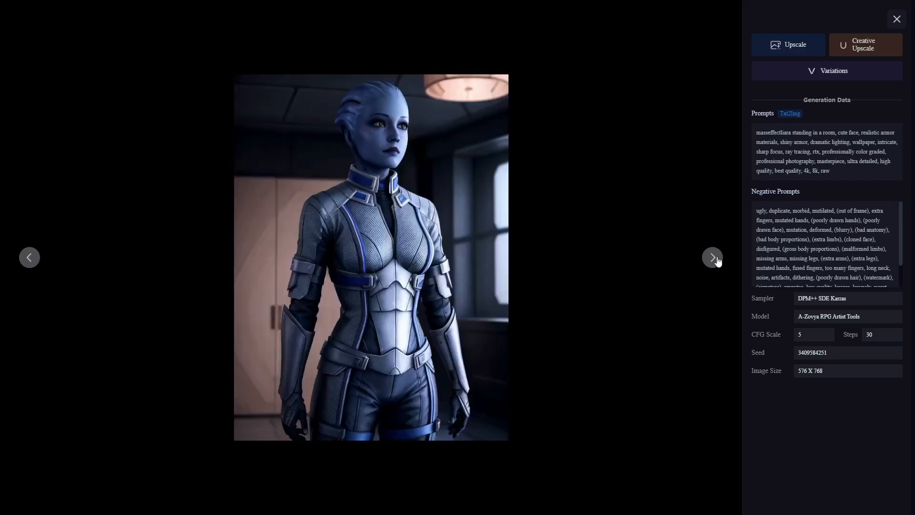
{"action": "left_click", "coordinate": [713, 258]}
{"action": "left_click", "coordinate": [715, 258]}
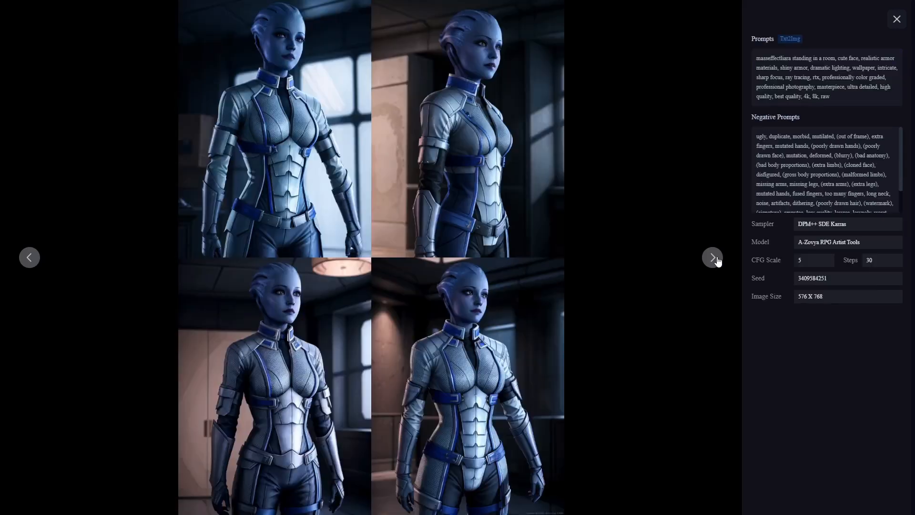
{"action": "left_click", "coordinate": [898, 19]}
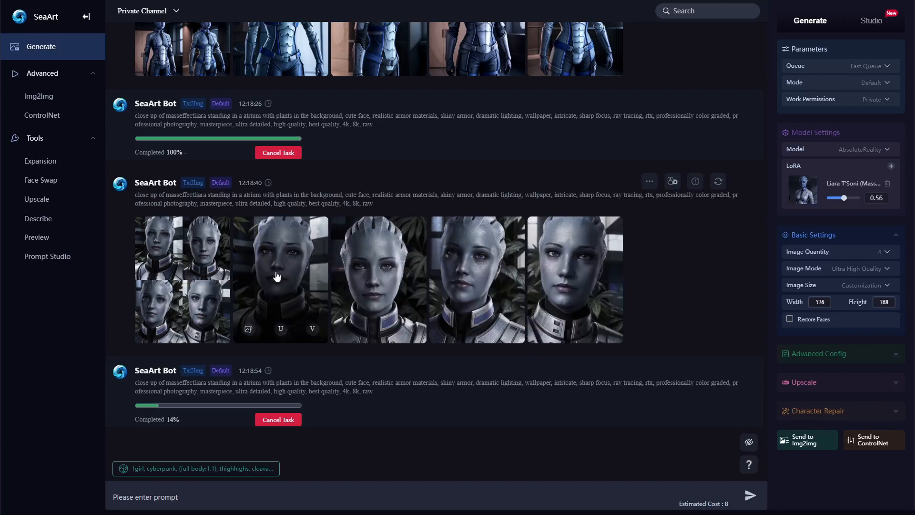
- Reload the settings of the 12:18:40 batch to check its model, and compare its close-up portraits at full size
{"action": "left_click", "coordinate": [718, 182]}
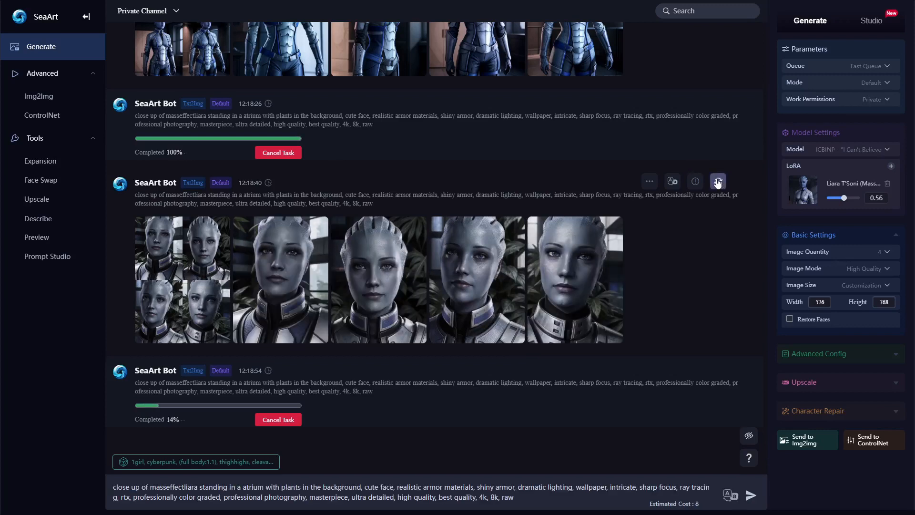
{"action": "left_click", "coordinate": [299, 369]}
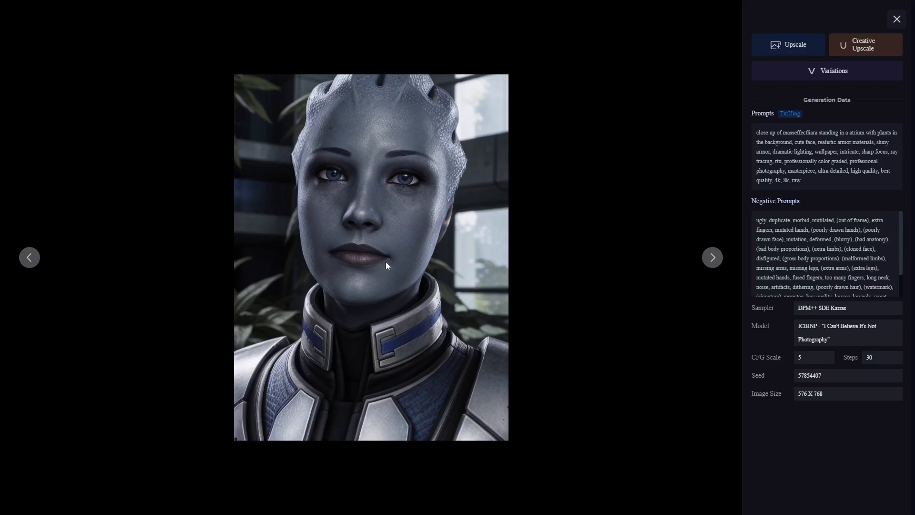
{"action": "left_click", "coordinate": [713, 261]}
{"action": "left_click", "coordinate": [712, 261]}
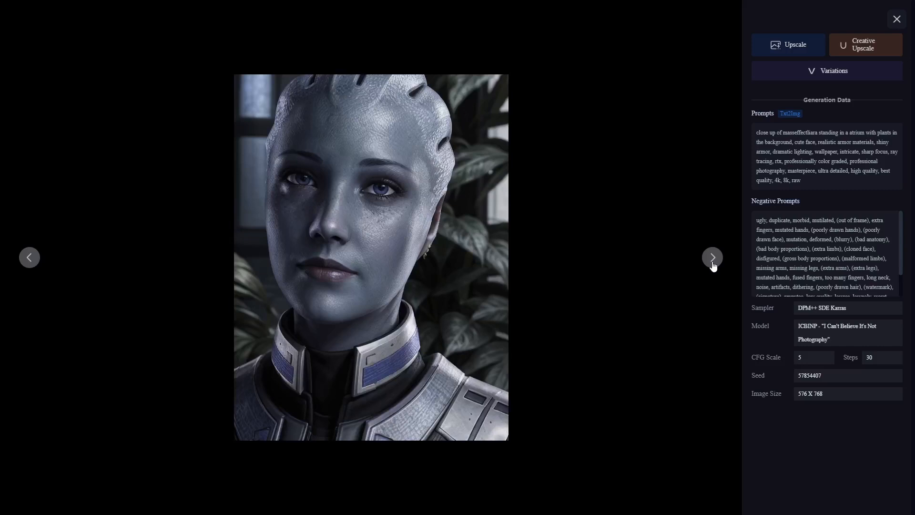
{"action": "left_click", "coordinate": [714, 265]}
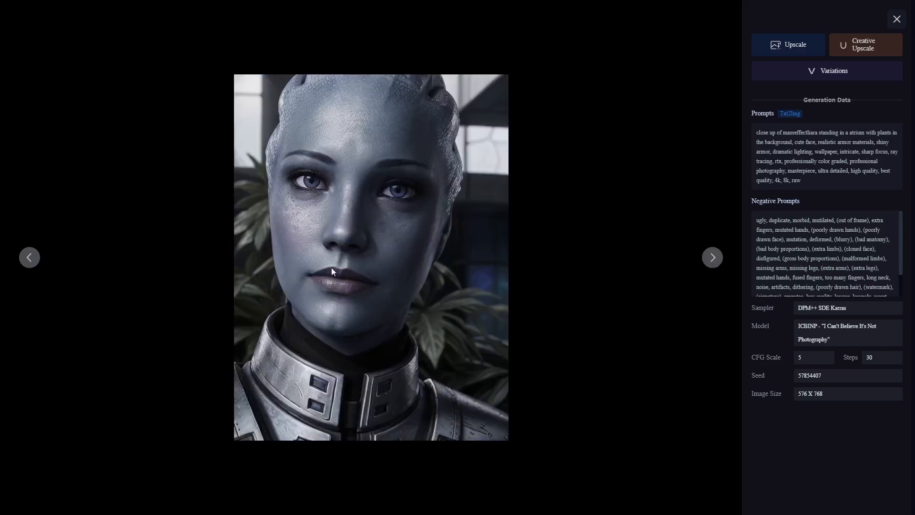
{"action": "left_click", "coordinate": [712, 266]}
{"action": "left_click", "coordinate": [713, 266]}
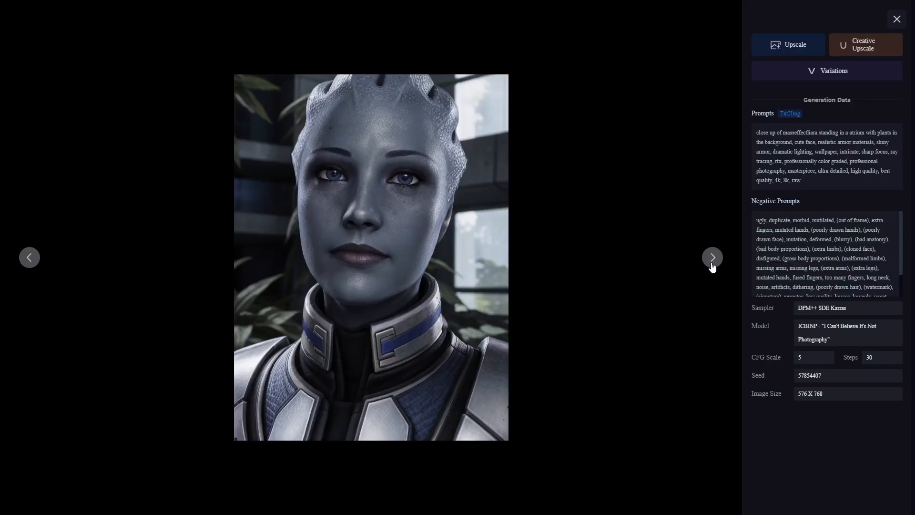
{"action": "left_click", "coordinate": [716, 262]}
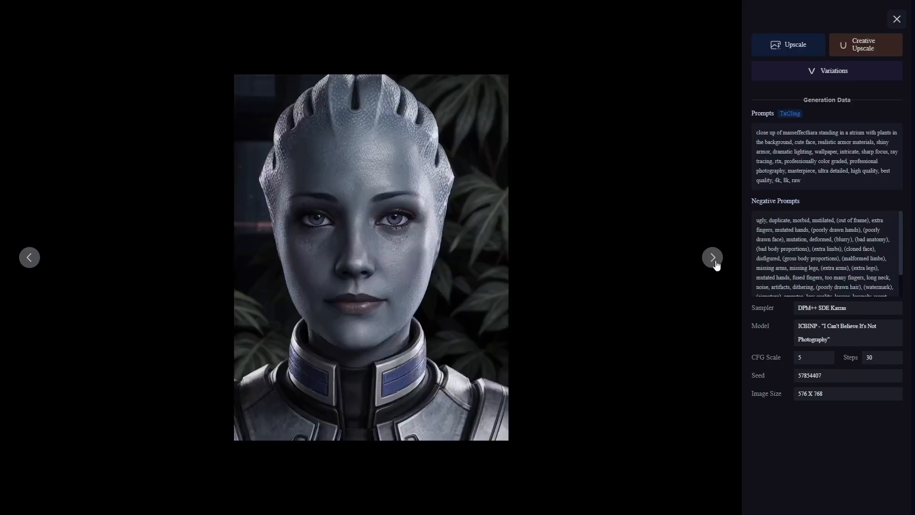
{"action": "left_click", "coordinate": [717, 265]}
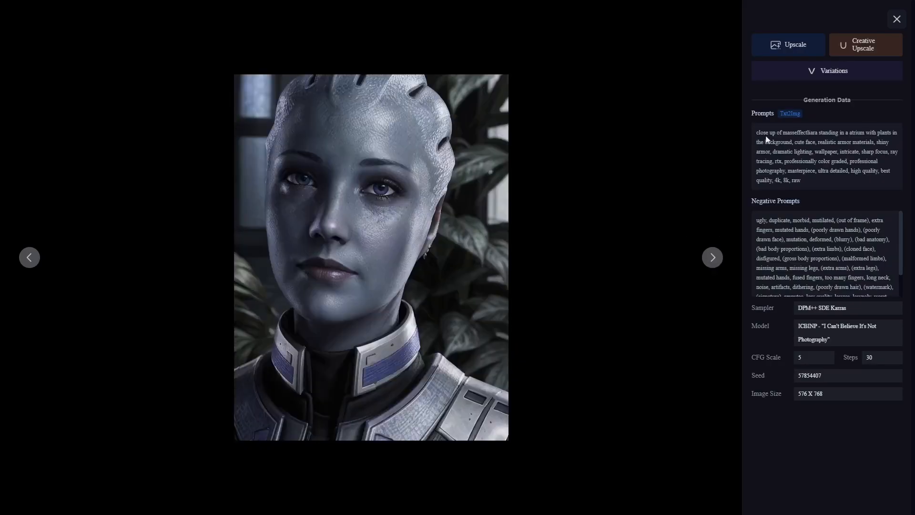
{"action": "left_click", "coordinate": [897, 20]}
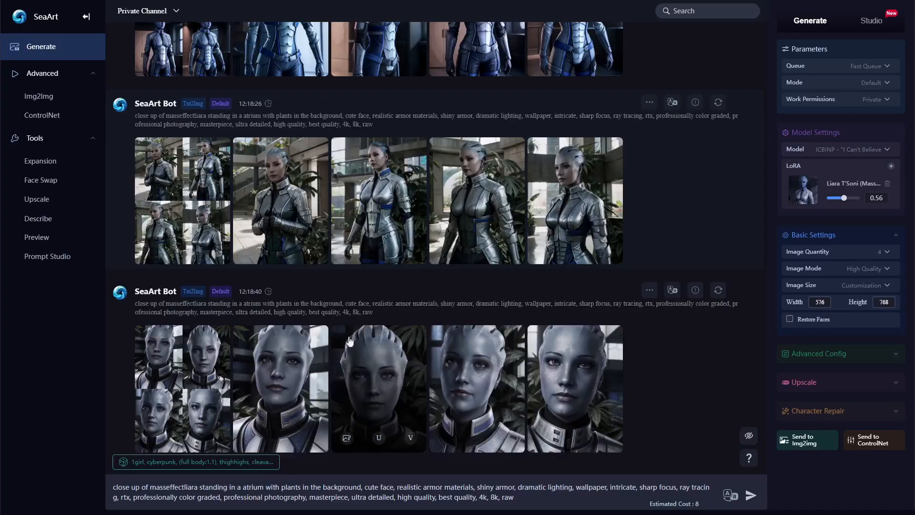
- Examine the four atrium images from 12:18:26 at full size with their generation data, and close the preview
{"action": "left_click", "coordinate": [315, 177]}
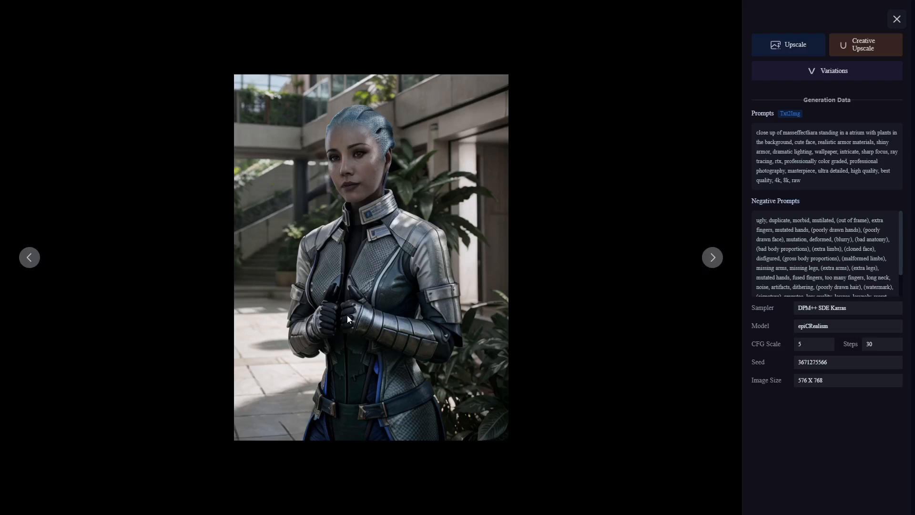
{"action": "left_click", "coordinate": [712, 258]}
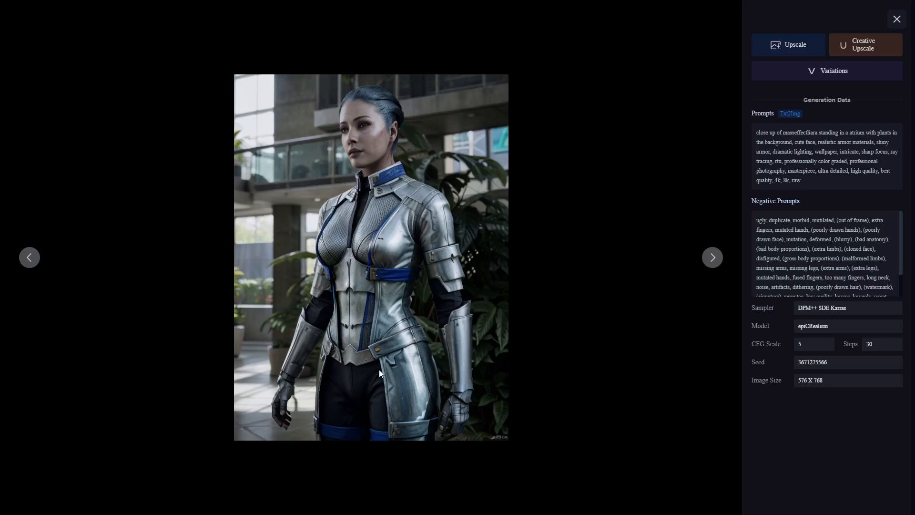
{"action": "left_click", "coordinate": [712, 267]}
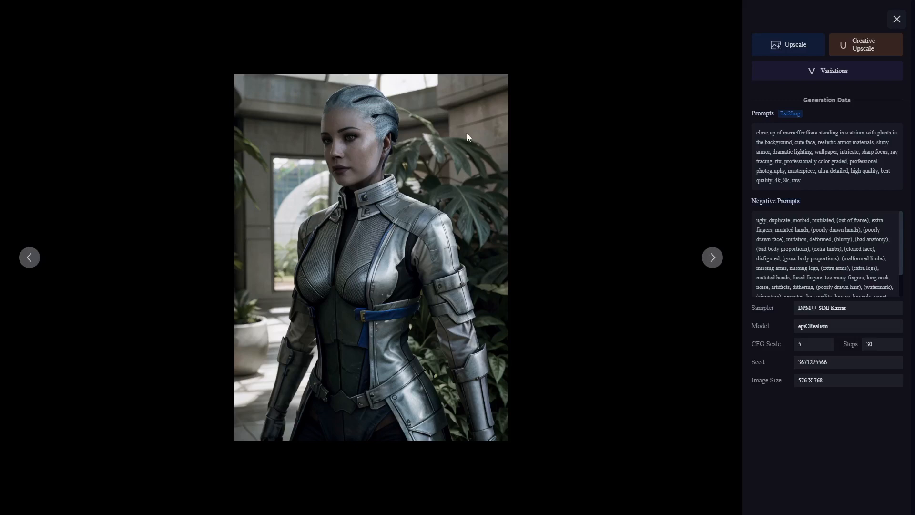
{"action": "left_click", "coordinate": [713, 263]}
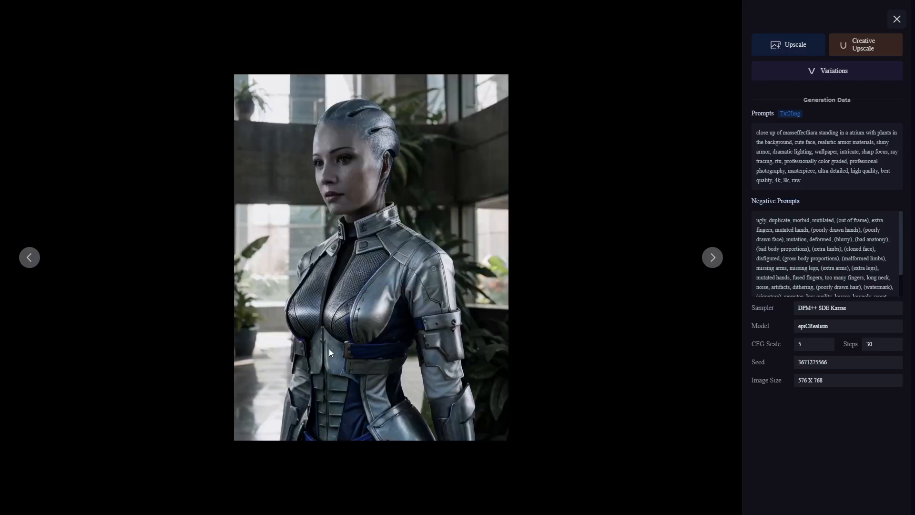
{"action": "left_click", "coordinate": [897, 19]}
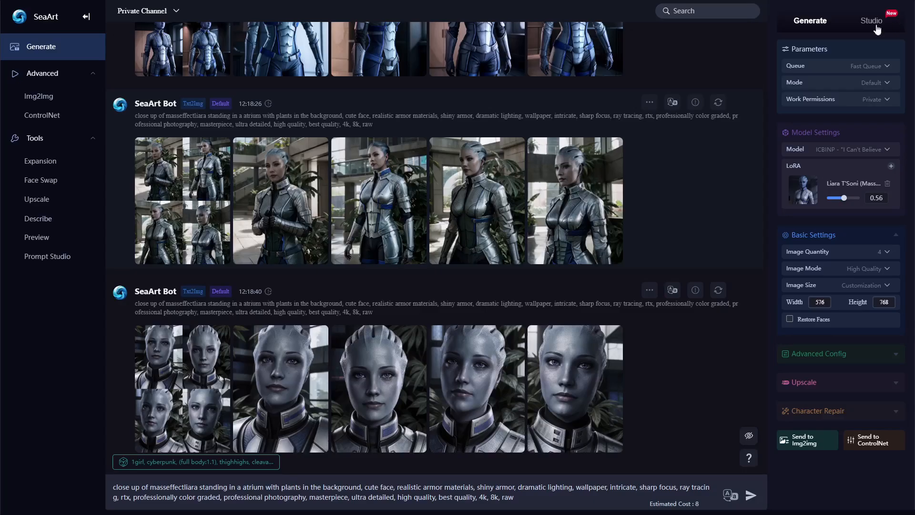
- Reload the settings of the 12:18:26 atrium batch to check which base model it used
{"action": "left_click", "coordinate": [718, 101]}
{"action": "mouse_move", "coordinate": [529, 177]}
{"action": "left_click", "coordinate": [614, 247]}
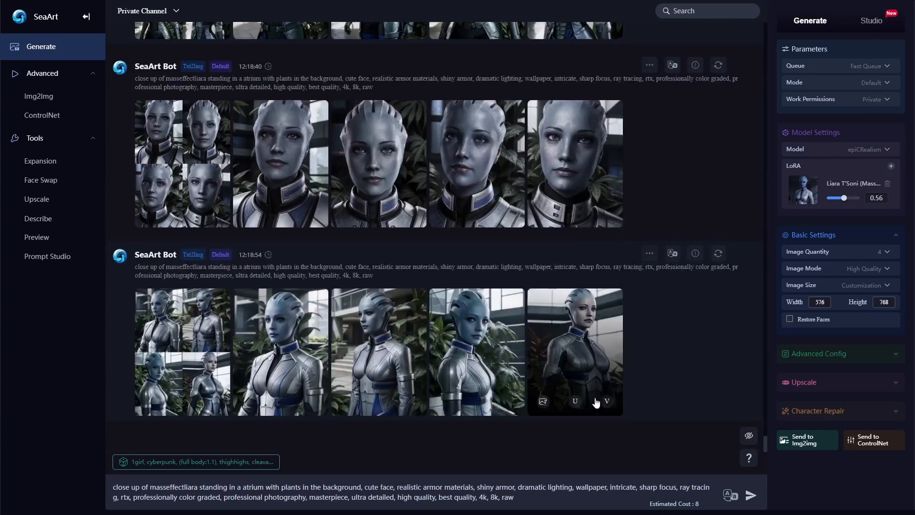
- Reload the settings of the 12:18:54 batch to check its model, and examine its four atrium images at full size
{"action": "left_click", "coordinate": [718, 253]}
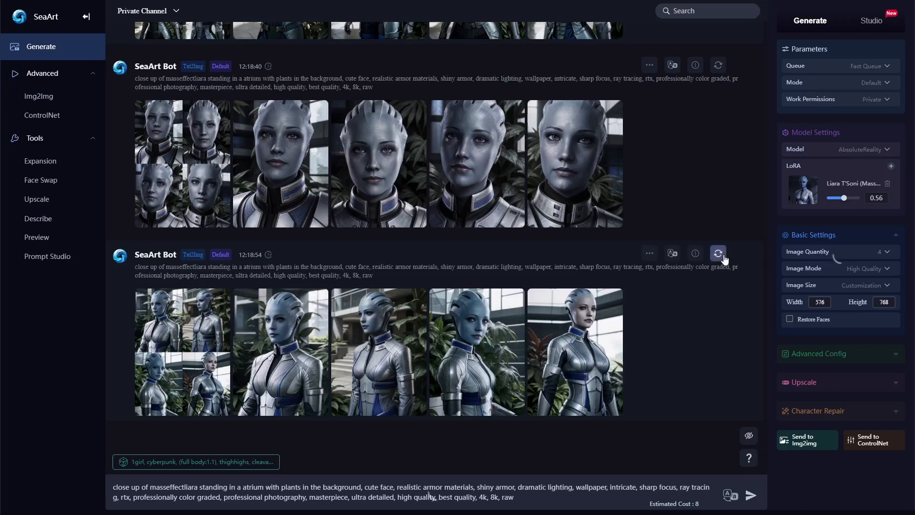
{"action": "left_click", "coordinate": [265, 342]}
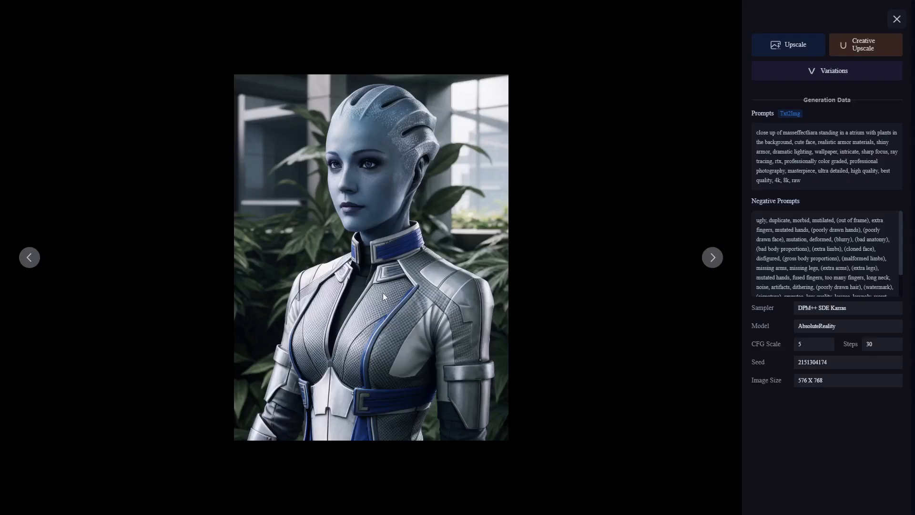
{"action": "left_click", "coordinate": [712, 257]}
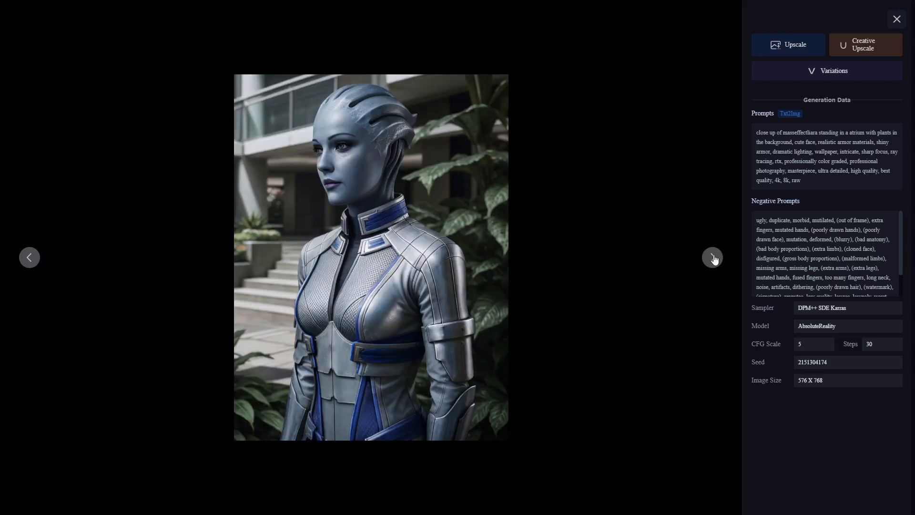
{"action": "left_click", "coordinate": [713, 257]}
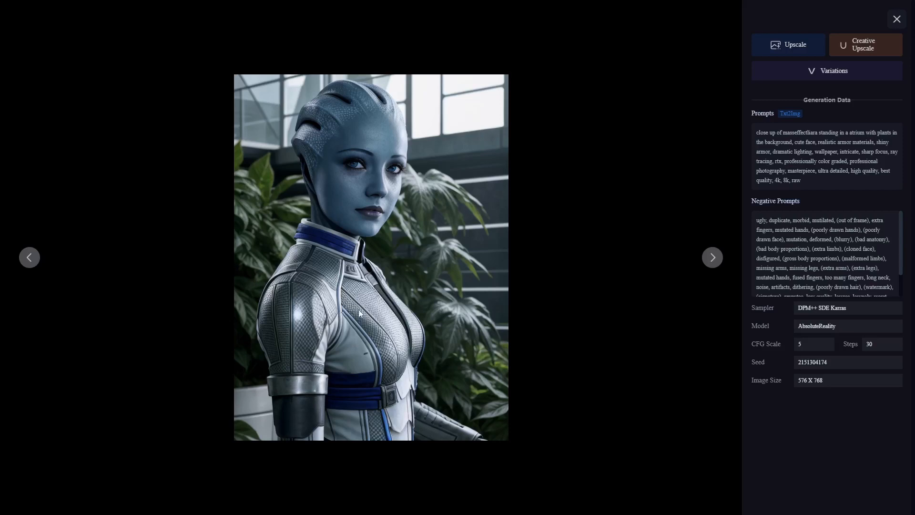
{"action": "left_click", "coordinate": [709, 265]}
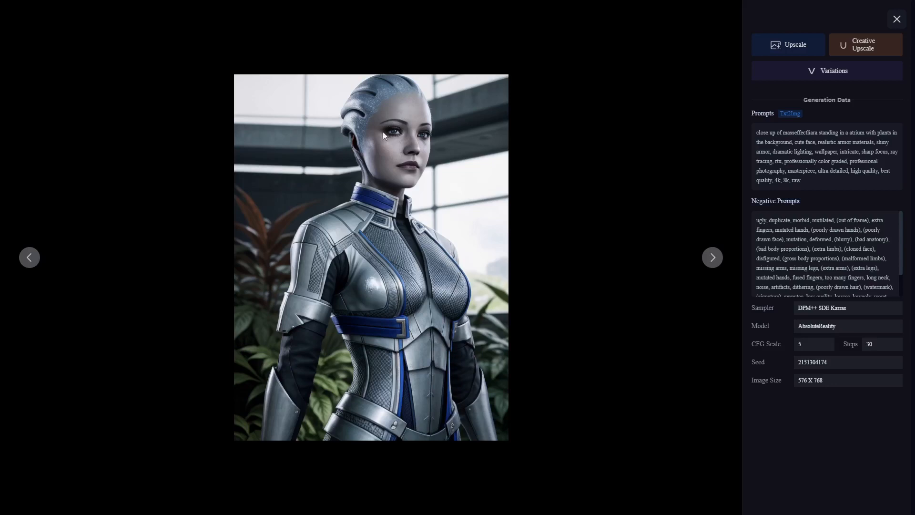
{"action": "left_click", "coordinate": [721, 263]}
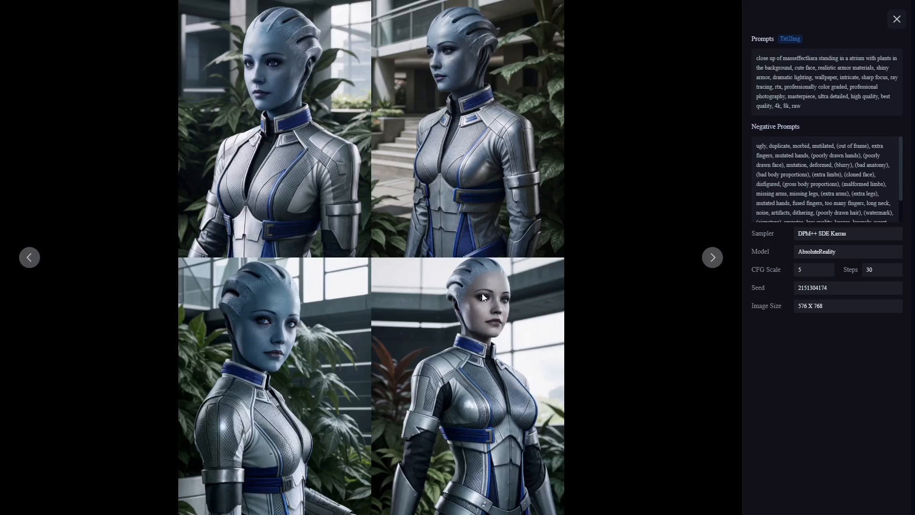
{"action": "left_click", "coordinate": [895, 23]}
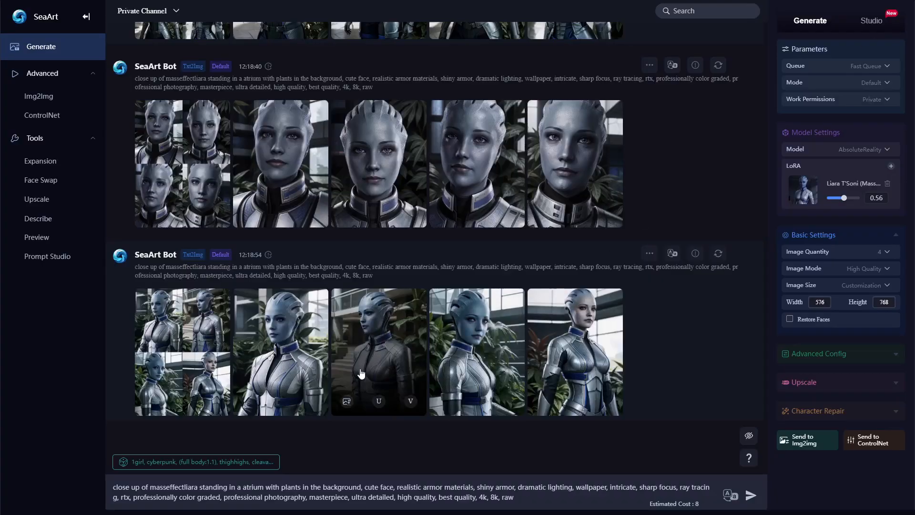
- Generate new batches from the reloaded settings of the 12:18:40 batch and of the 12:18:54 batch
{"action": "scroll", "coordinate": [361, 374], "scroll_direction": "up", "scroll_amount": 3}
{"action": "scroll", "coordinate": [362, 374], "scroll_direction": "down", "scroll_amount": 3}
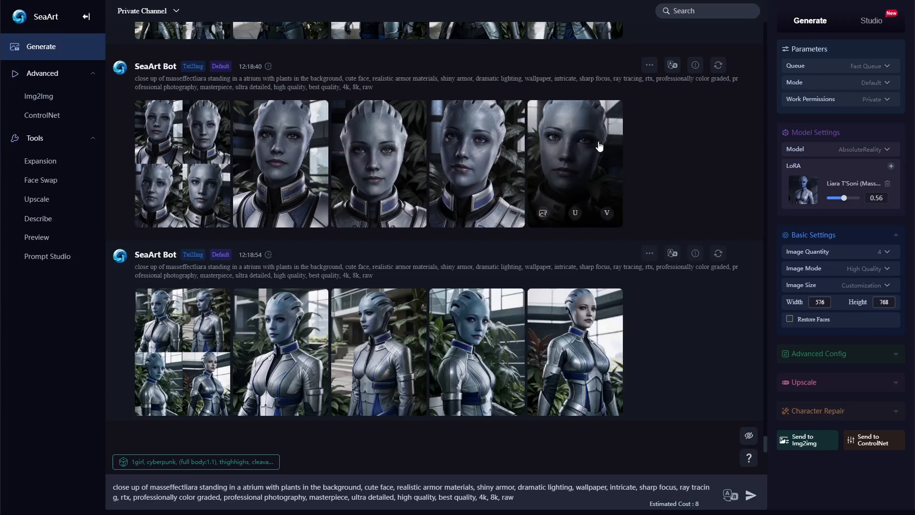
{"action": "scroll", "coordinate": [591, 288], "scroll_direction": "up", "scroll_amount": 3}
{"action": "left_click", "coordinate": [718, 207]}
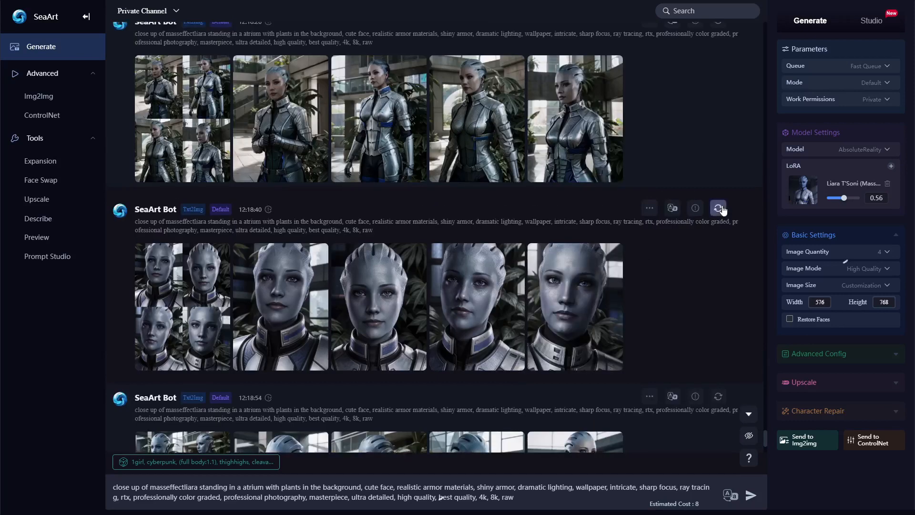
{"action": "left_click", "coordinate": [751, 495]}
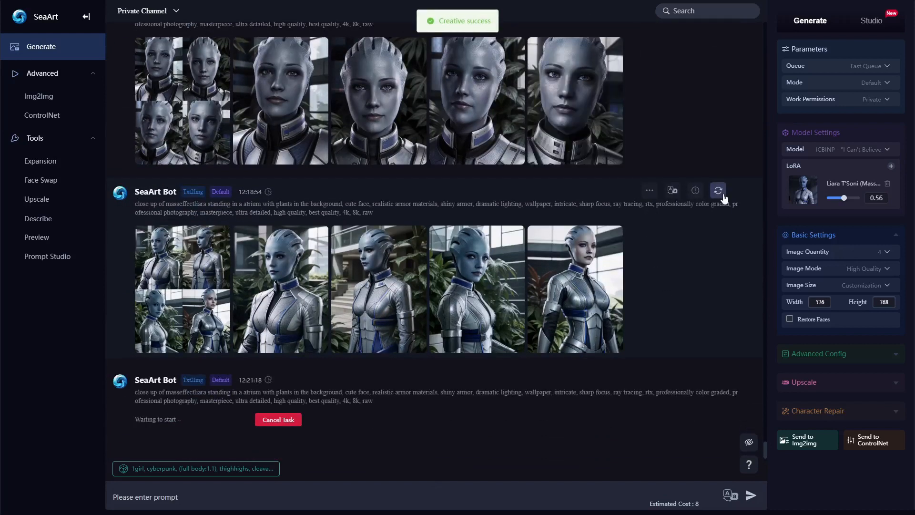
{"action": "left_click", "coordinate": [719, 190]}
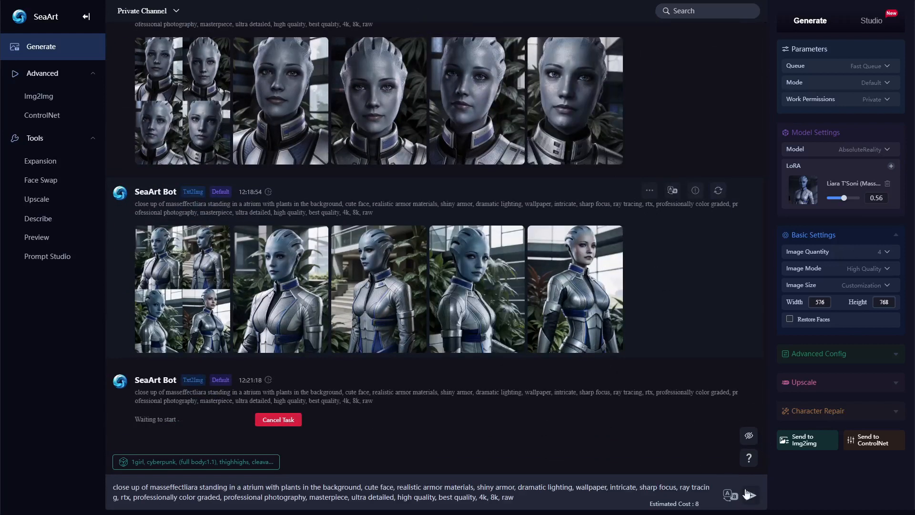
{"action": "left_click", "coordinate": [751, 495]}
- Examine the four close-up portraits of the 12:21:18 batch at full size with their generation data, and close the preview
{"action": "scroll", "coordinate": [486, 382], "scroll_direction": "up", "scroll_amount": 3}
{"action": "scroll", "coordinate": [385, 261], "scroll_direction": "down", "scroll_amount": 4}
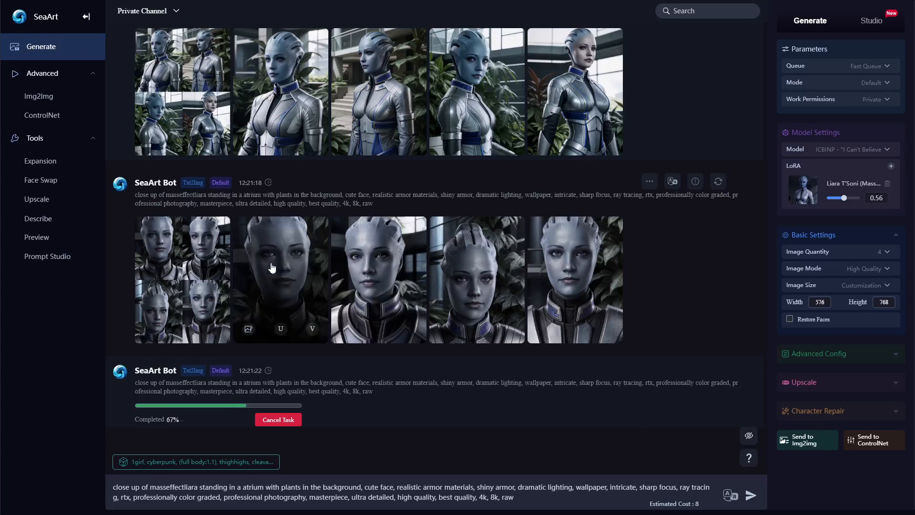
{"action": "left_click", "coordinate": [286, 240]}
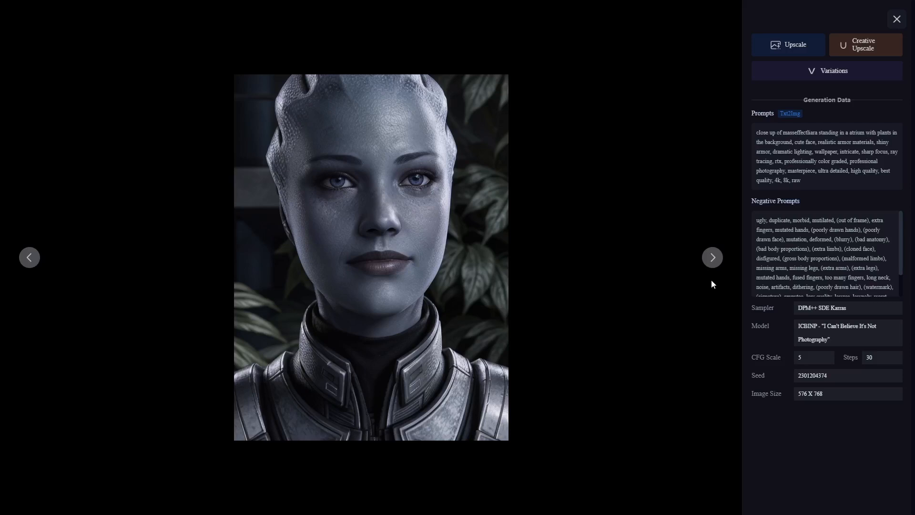
{"action": "left_click", "coordinate": [714, 262]}
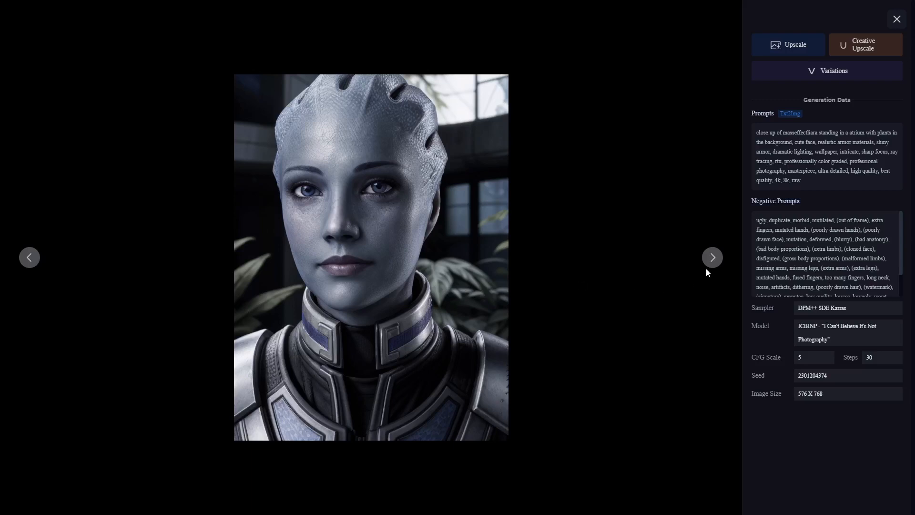
{"action": "left_click", "coordinate": [713, 258]}
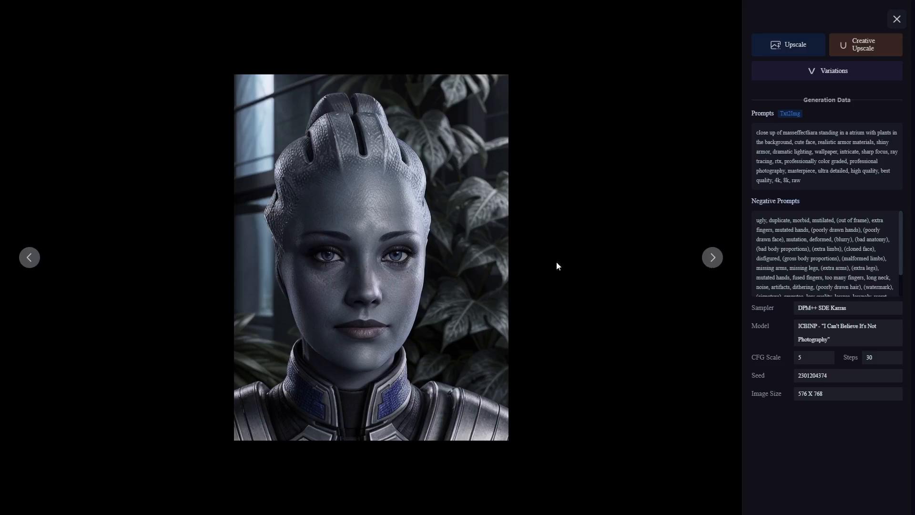
{"action": "left_click", "coordinate": [716, 259]}
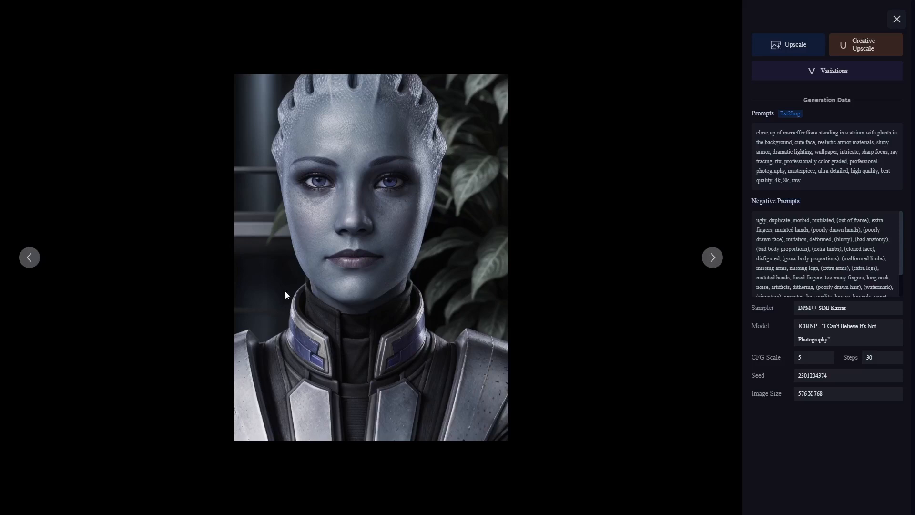
{"action": "left_click", "coordinate": [714, 258]}
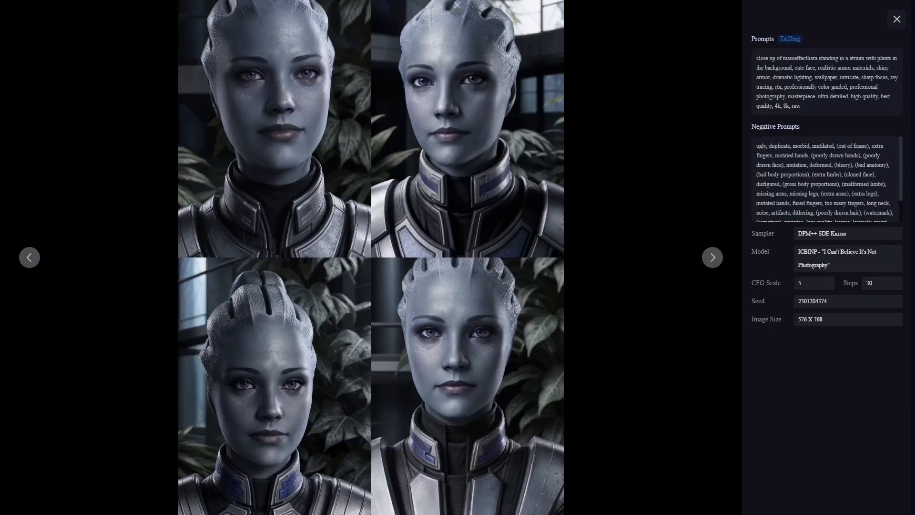
{"action": "key", "text": "Escape"}
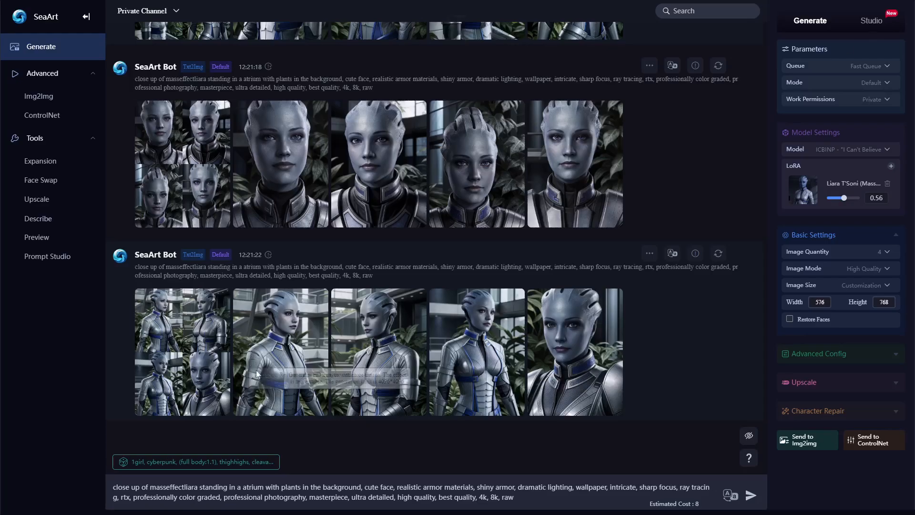
- Examine the images of the 12:21:22 batch at full size with their generation data, and close the preview
{"action": "left_click", "coordinate": [279, 342]}
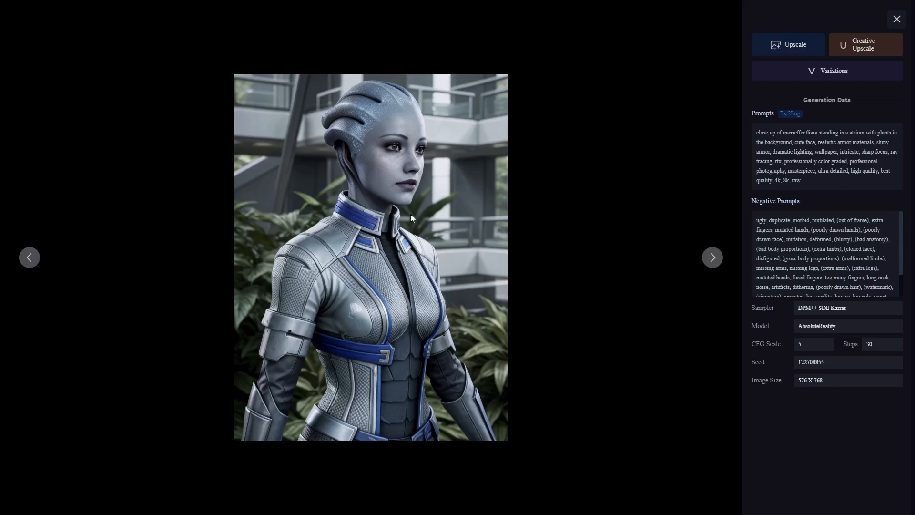
{"action": "left_click", "coordinate": [711, 259]}
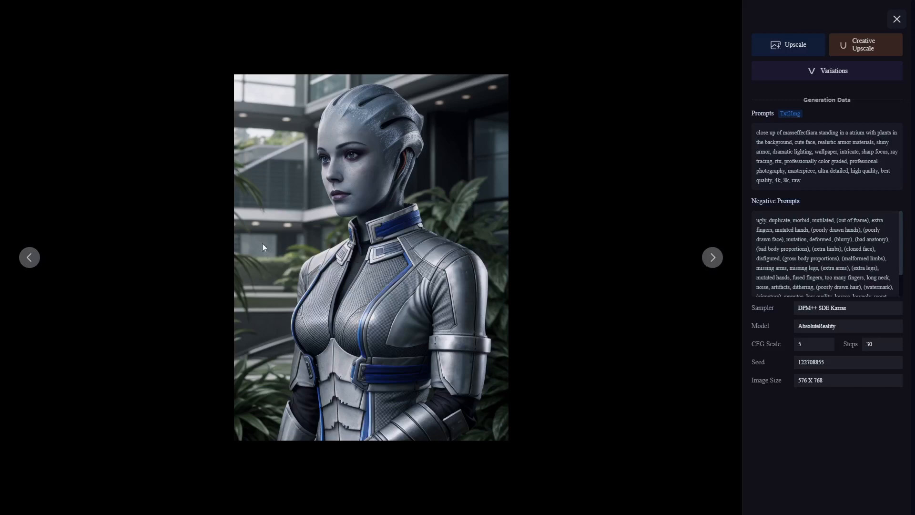
{"action": "left_click", "coordinate": [711, 260]}
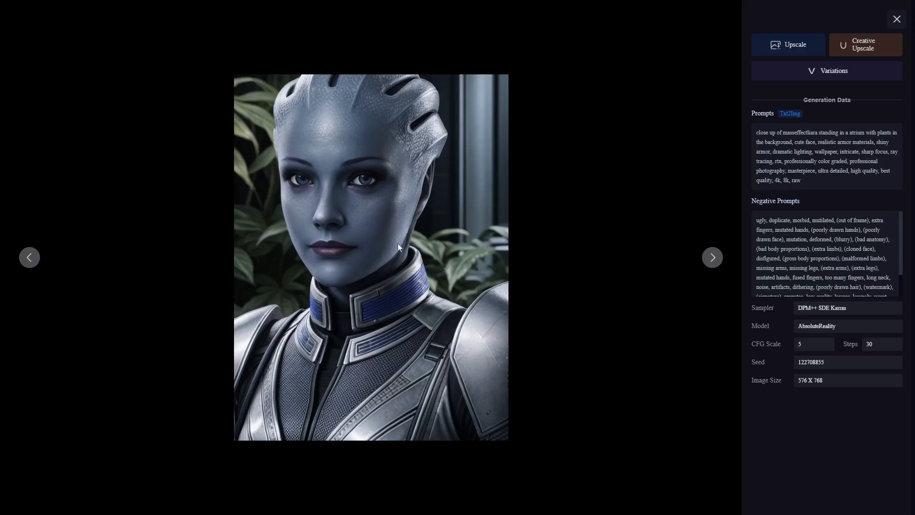
{"action": "left_click", "coordinate": [890, 21]}
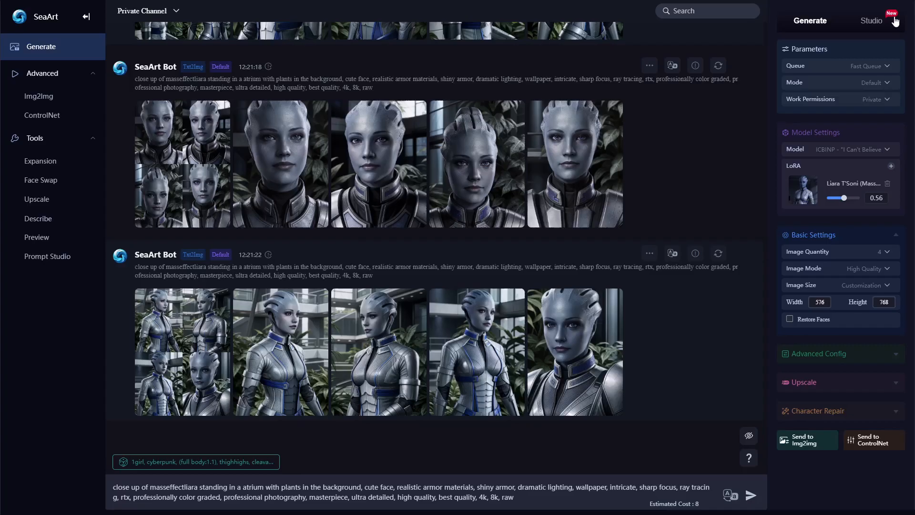
- Compare the new batches from 12:21:18 and 12:21:22 with the earlier atrium batches in the channel history
{"action": "scroll", "coordinate": [355, 291], "scroll_direction": "up", "scroll_amount": 10}
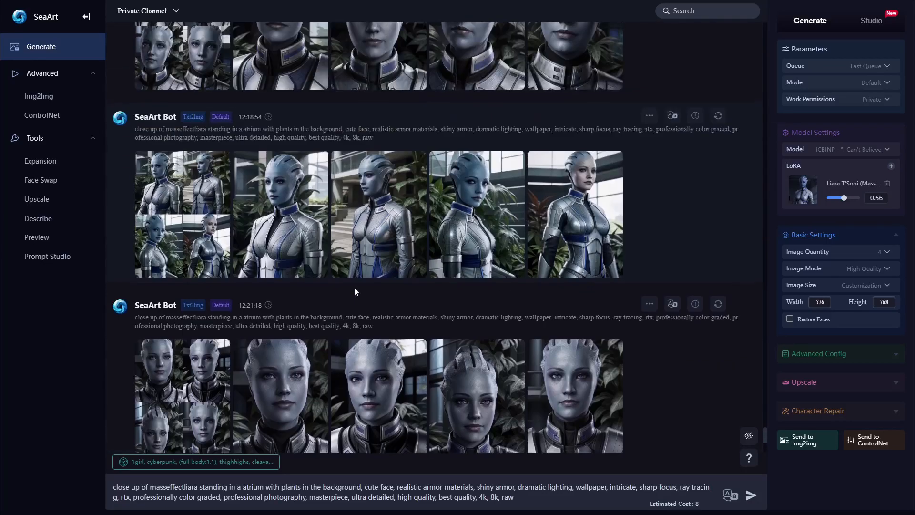
{"action": "scroll", "coordinate": [355, 291], "scroll_direction": "down", "scroll_amount": 10}
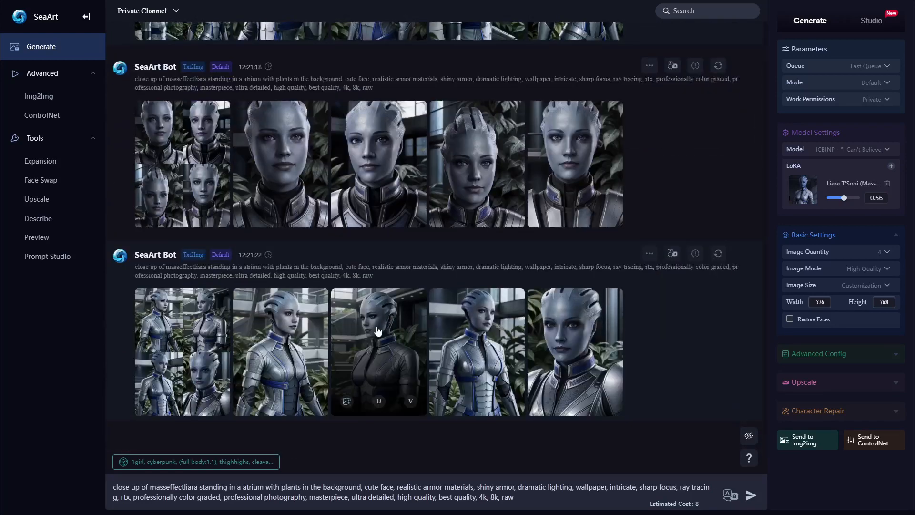
{"action": "scroll", "coordinate": [382, 310], "scroll_direction": "up", "scroll_amount": 5}
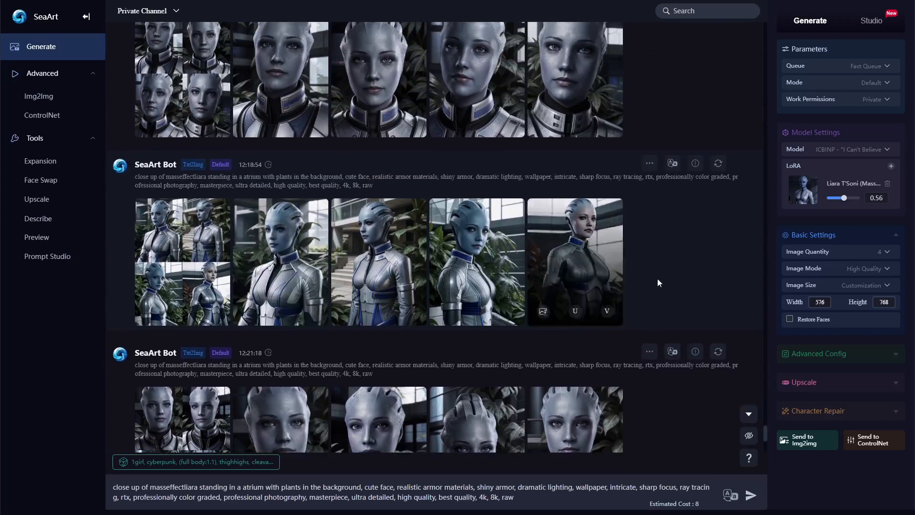
{"action": "scroll", "coordinate": [451, 285], "scroll_direction": "up", "scroll_amount": 3}
{"action": "scroll", "coordinate": [452, 284], "scroll_direction": "up", "scroll_amount": 1}
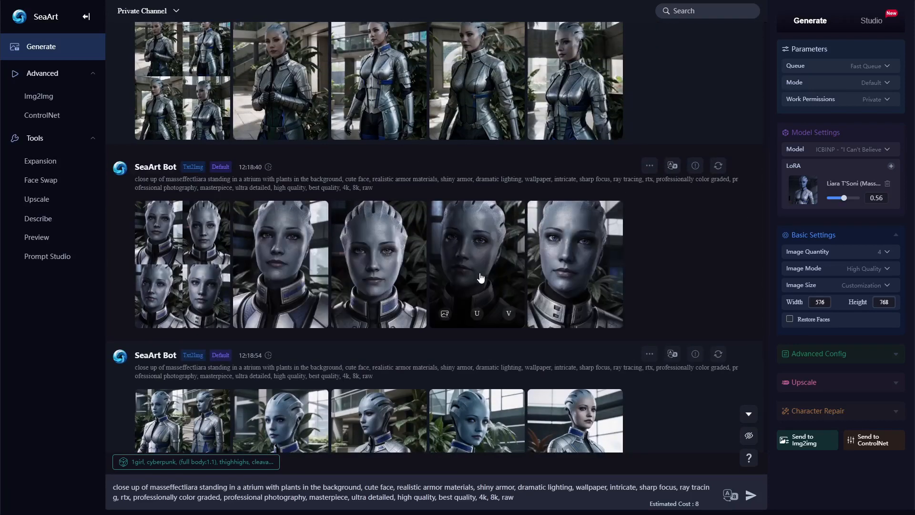
{"action": "scroll", "coordinate": [465, 286], "scroll_direction": "up", "scroll_amount": 5}
- Inspect the upscaled close-up portraits from 12:23:42 and 12:24:00 at full size, closing each preview
{"action": "scroll", "coordinate": [352, 355], "scroll_direction": "down", "scroll_amount": 10}
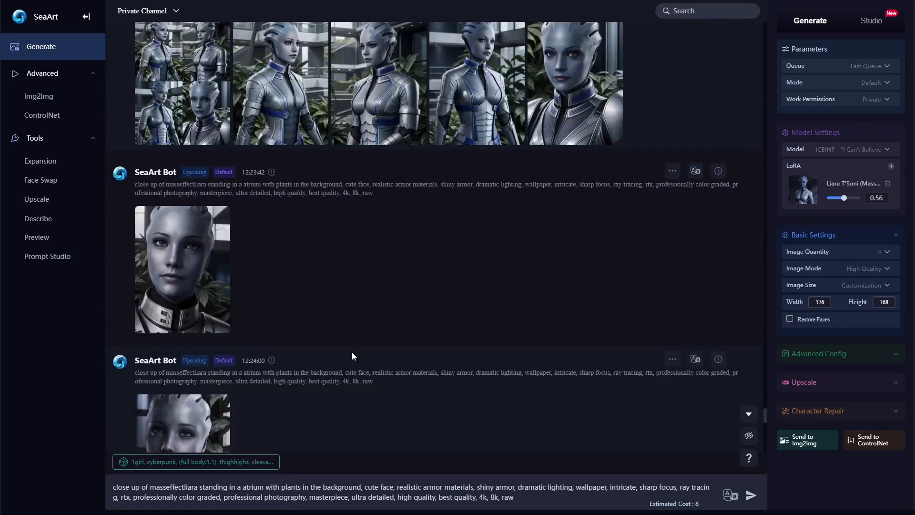
{"action": "scroll", "coordinate": [352, 355], "scroll_direction": "down", "scroll_amount": 7}
{"action": "scroll", "coordinate": [352, 355], "scroll_direction": "up", "scroll_amount": 9}
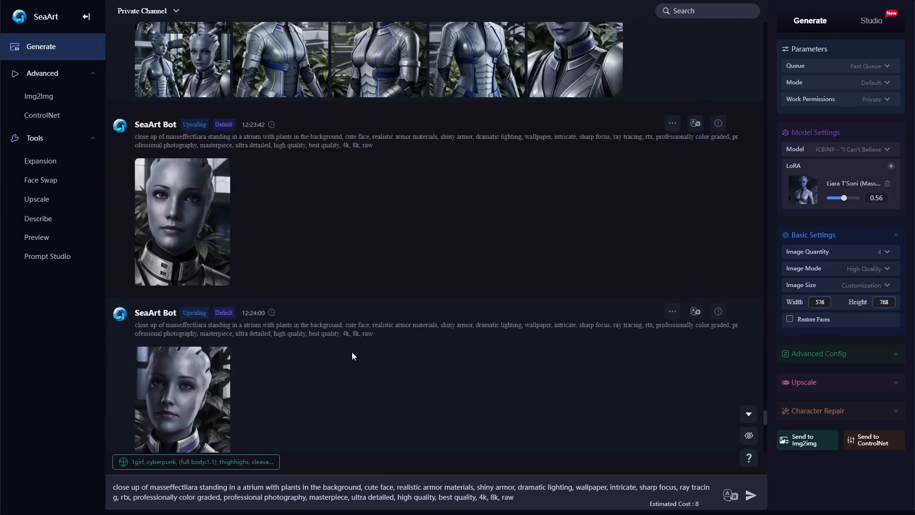
{"action": "scroll", "coordinate": [353, 355], "scroll_direction": "down", "scroll_amount": 1}
{"action": "left_click", "coordinate": [159, 285]}
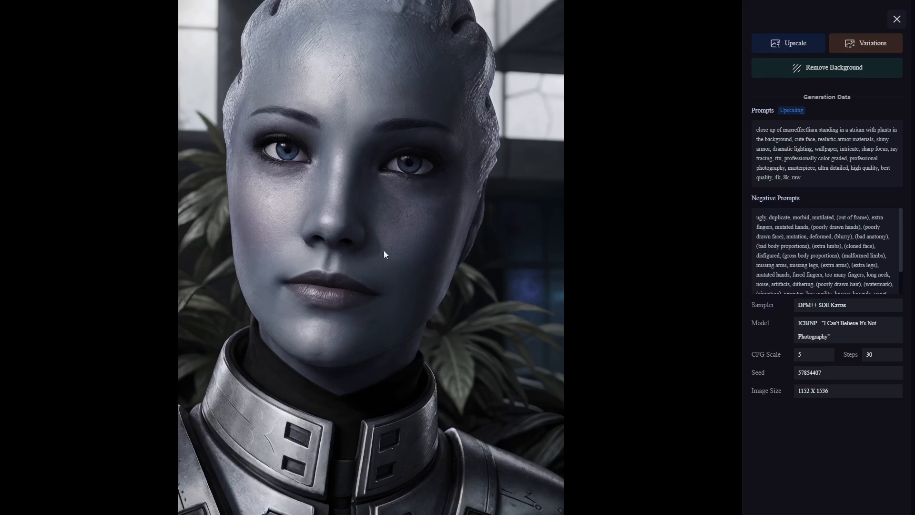
{"action": "left_click", "coordinate": [895, 21]}
{"action": "scroll", "coordinate": [141, 354], "scroll_direction": "down", "scroll_amount": 4}
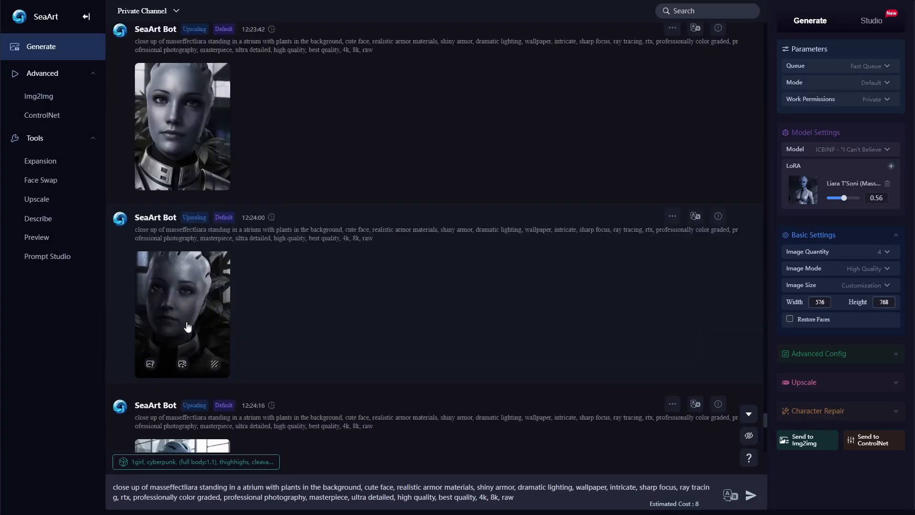
{"action": "left_click", "coordinate": [191, 316]}
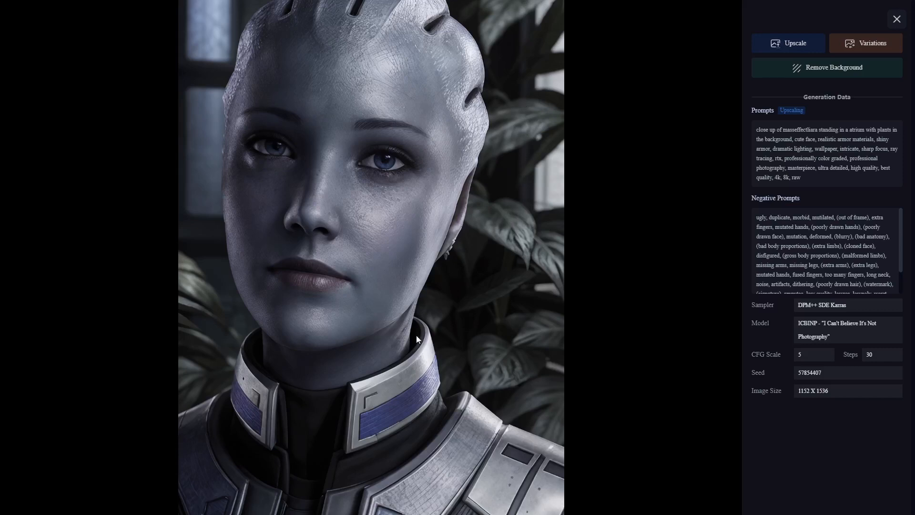
{"action": "left_click", "coordinate": [895, 20]}
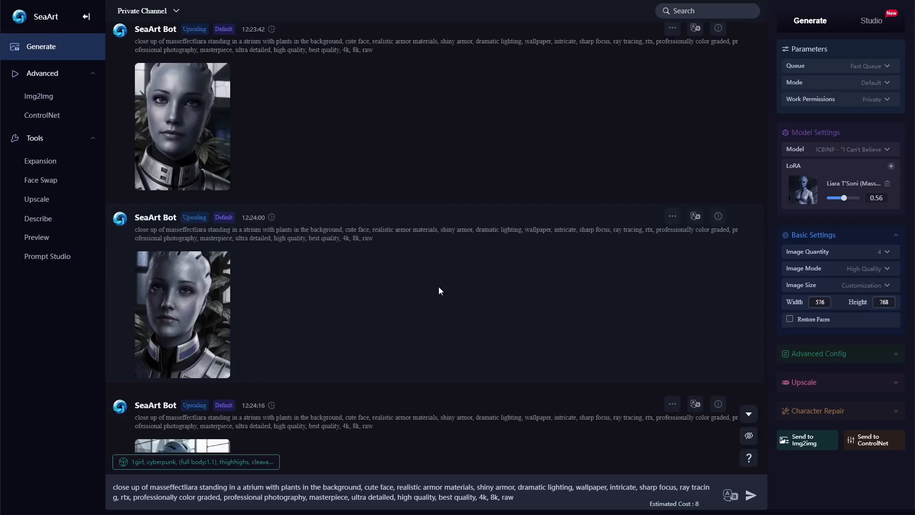
- Inspect the upscaled atrium images from 12:24:16 and 12:24:29 at full size with their generation data, closing each preview
{"action": "scroll", "coordinate": [439, 286], "scroll_direction": "down", "scroll_amount": 5}
{"action": "left_click", "coordinate": [165, 155]}
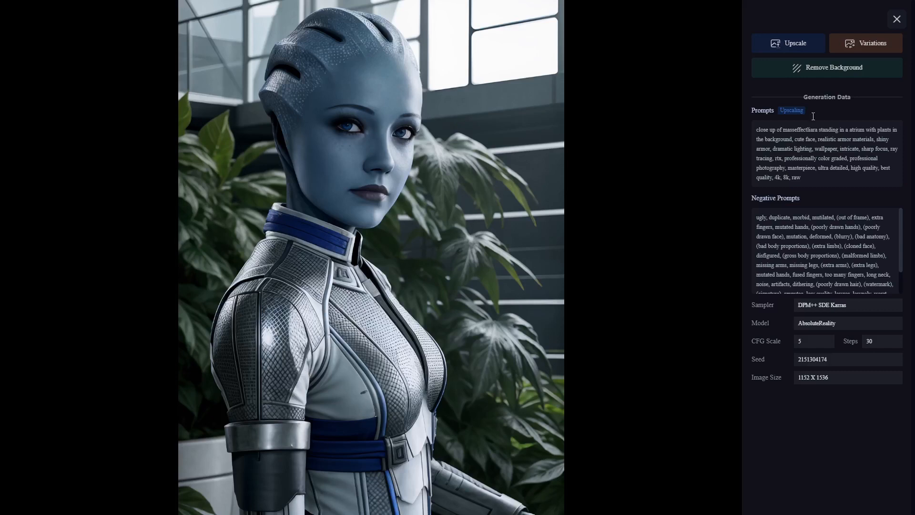
{"action": "left_click", "coordinate": [896, 19]}
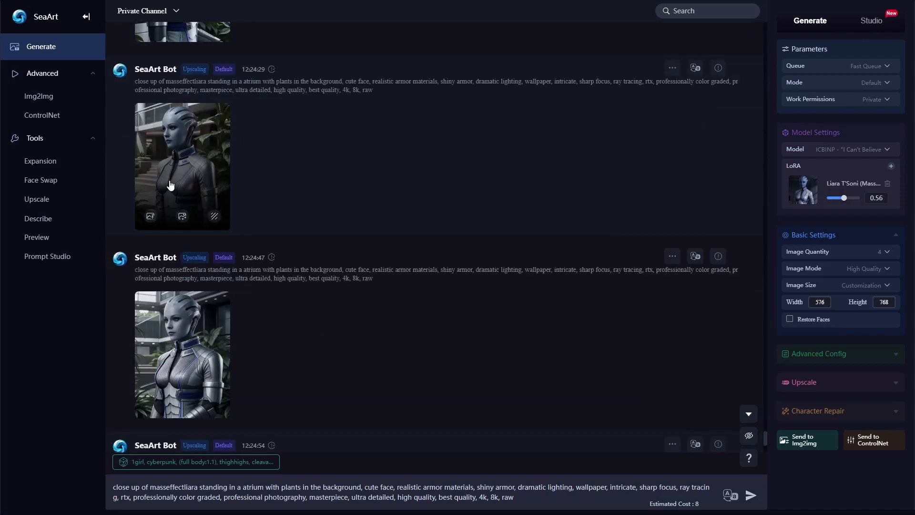
{"action": "left_click", "coordinate": [172, 185]}
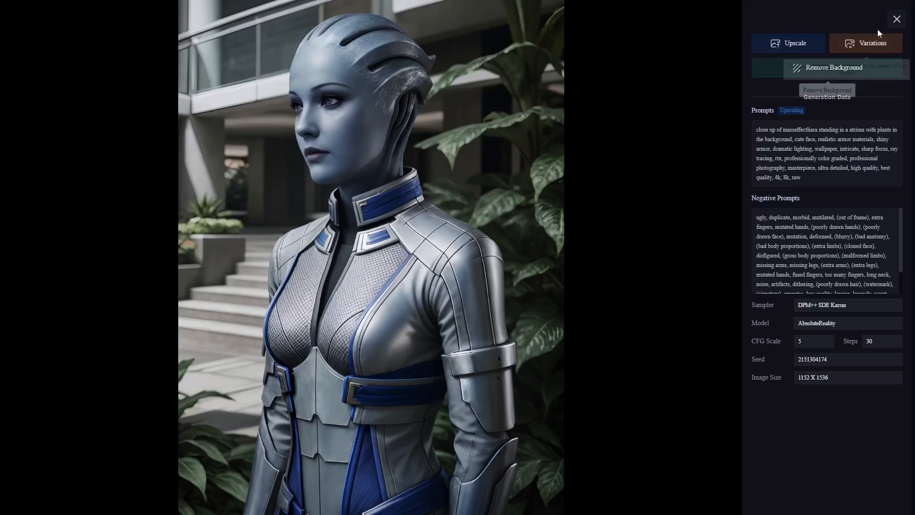
{"action": "left_click", "coordinate": [897, 19]}
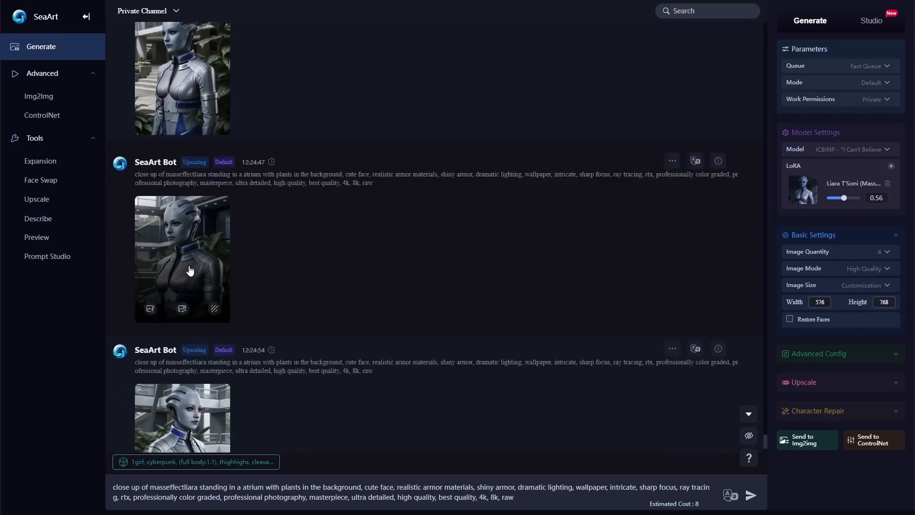
- Inspect the upscaled atrium images from 12:24:47 and 12:24:54 at full size, closing each preview
{"action": "left_click", "coordinate": [190, 270]}
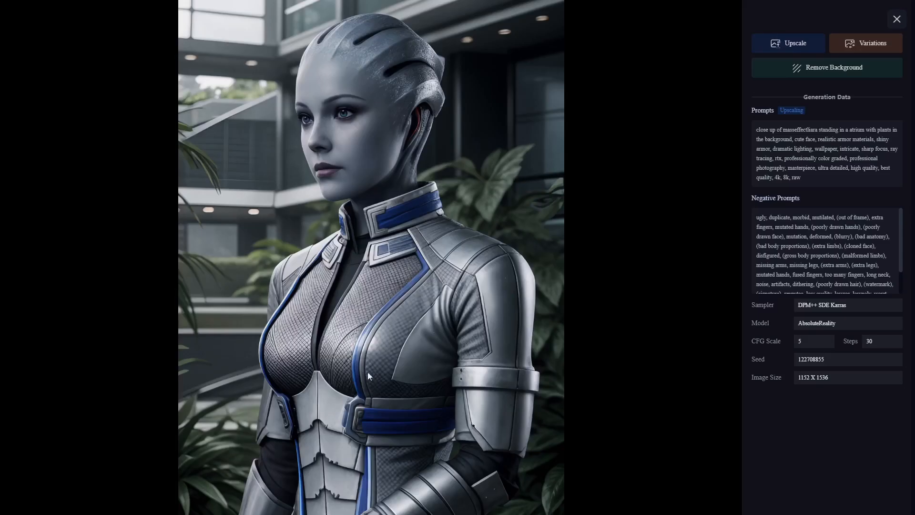
{"action": "left_click", "coordinate": [885, 42]}
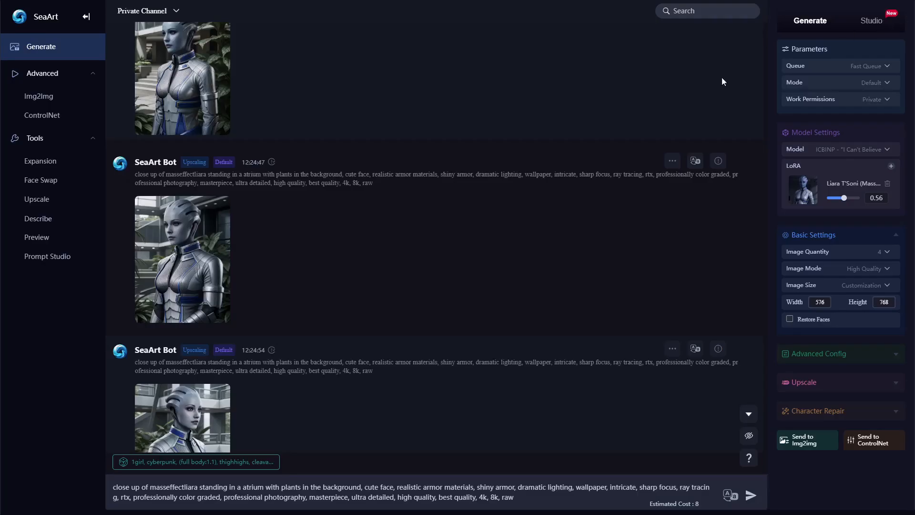
{"action": "left_click", "coordinate": [213, 330]}
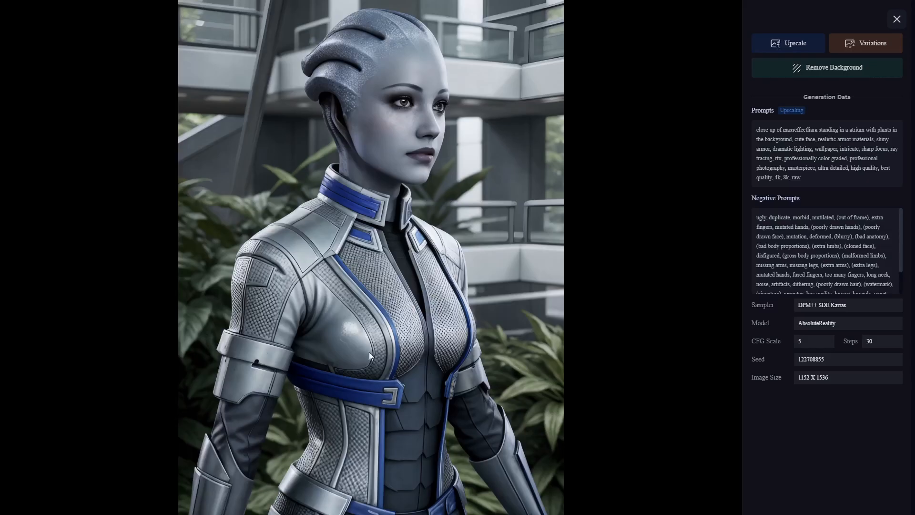
{"action": "left_click", "coordinate": [897, 19]}
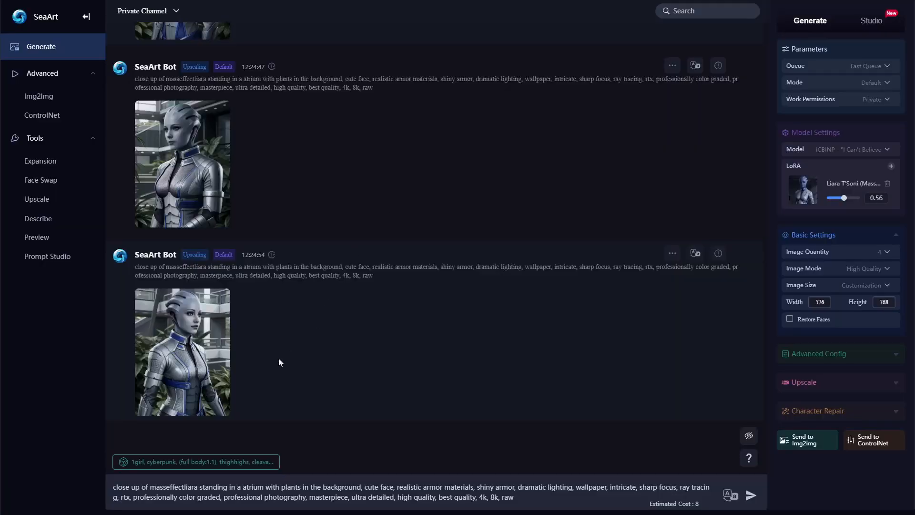
- Compare the upscaled images from 12:23:42 to 12:24:54 with the original four-image batches in the channel history
{"action": "scroll", "coordinate": [270, 366], "scroll_direction": "up", "scroll_amount": 4}
{"action": "scroll", "coordinate": [267, 366], "scroll_direction": "up", "scroll_amount": 5}
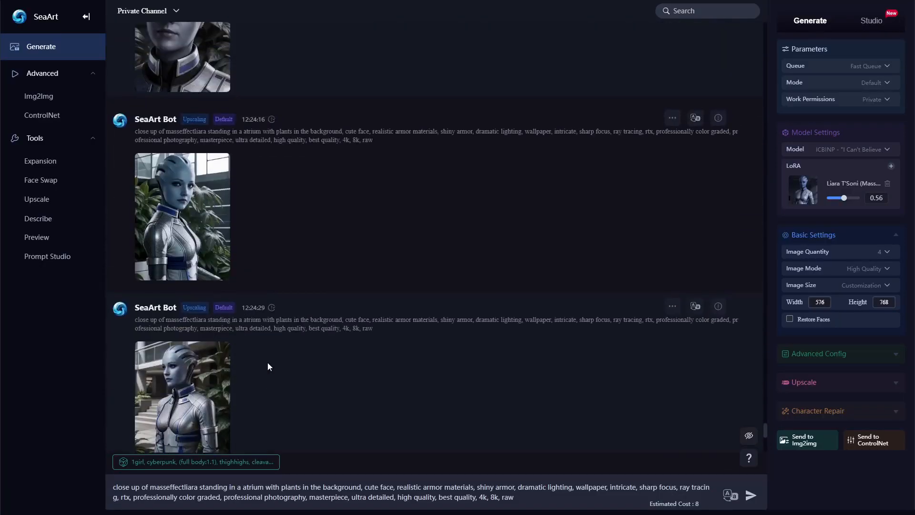
{"action": "scroll", "coordinate": [179, 295], "scroll_direction": "down", "scroll_amount": 1}
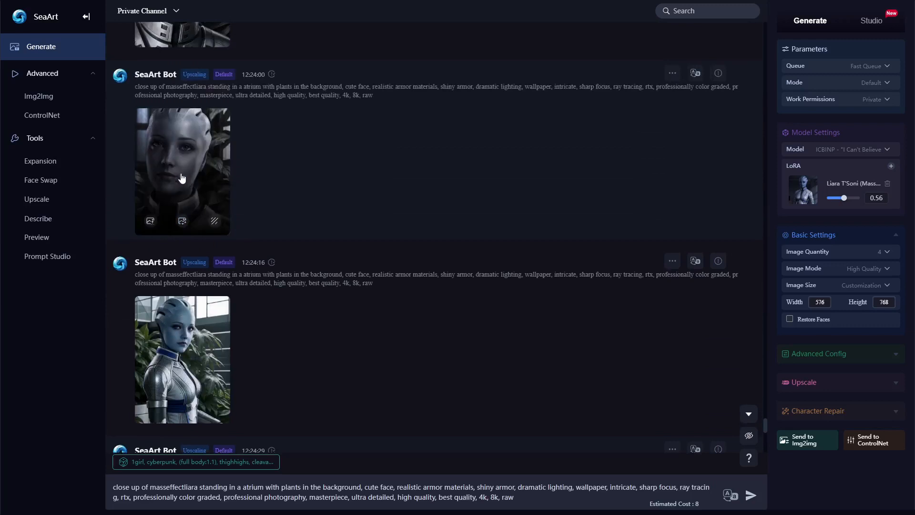
{"action": "scroll", "coordinate": [186, 353], "scroll_direction": "down", "scroll_amount": 1}
{"action": "scroll", "coordinate": [186, 358], "scroll_direction": "down", "scroll_amount": 6}
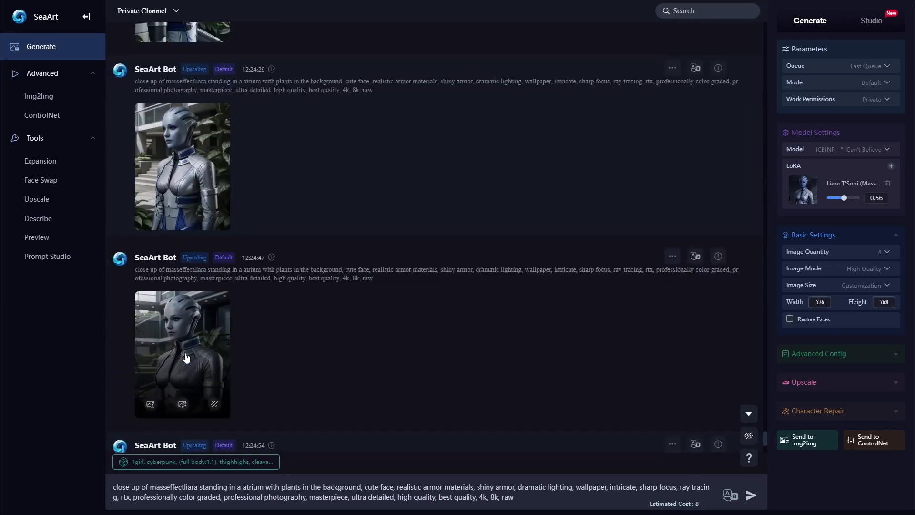
{"action": "scroll", "coordinate": [288, 404], "scroll_direction": "up", "scroll_amount": 10}
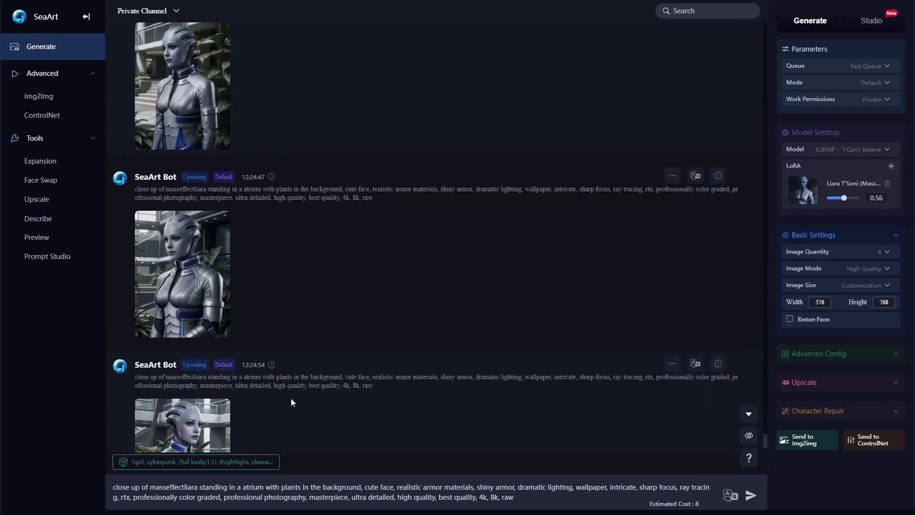
{"action": "scroll", "coordinate": [292, 403], "scroll_direction": "up", "scroll_amount": 10}
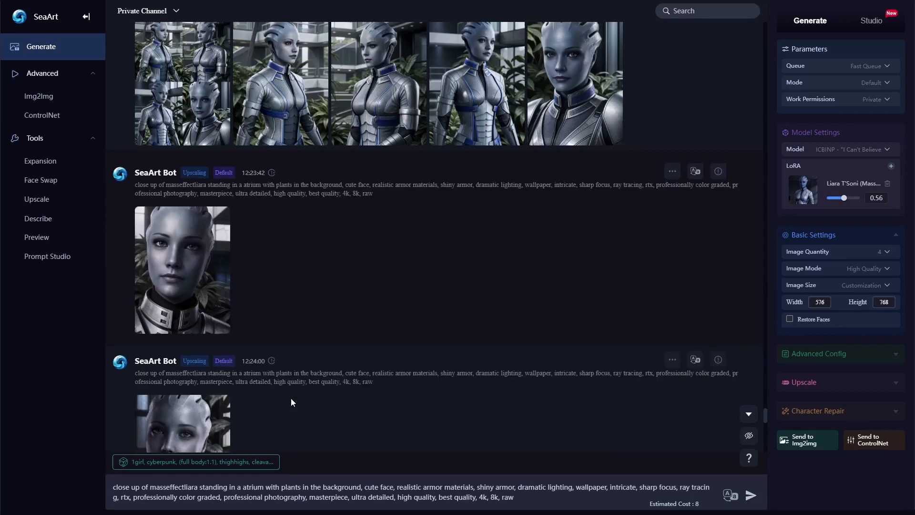
{"action": "scroll", "coordinate": [577, 355], "scroll_direction": "up", "scroll_amount": 6}
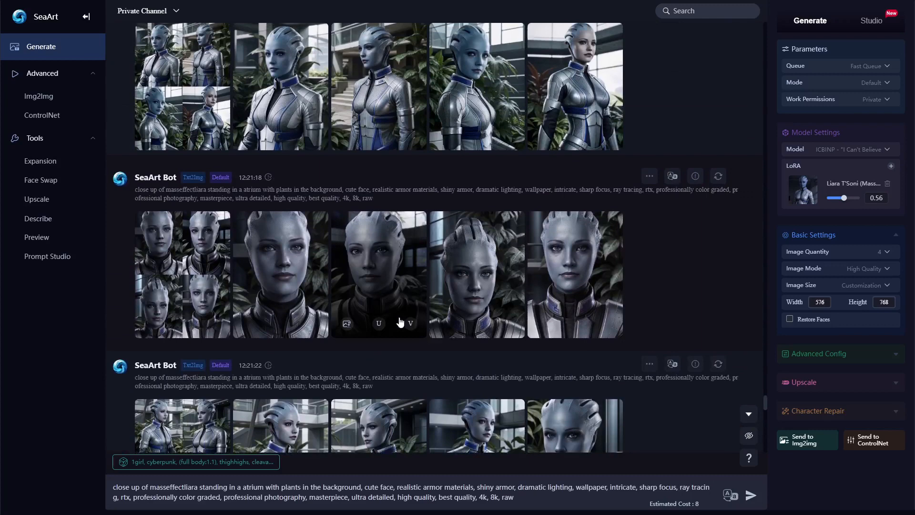
{"action": "scroll", "coordinate": [399, 321], "scroll_direction": "down", "scroll_amount": 9}
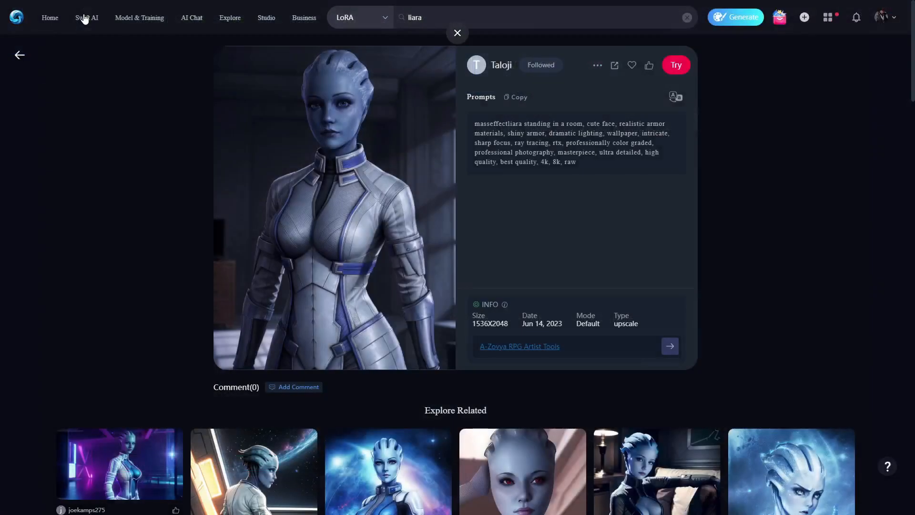
- Go to the Explore section of the SeaArt site and search the LoRA models for "mass effect"
{"action": "left_click", "coordinate": [225, 19]}
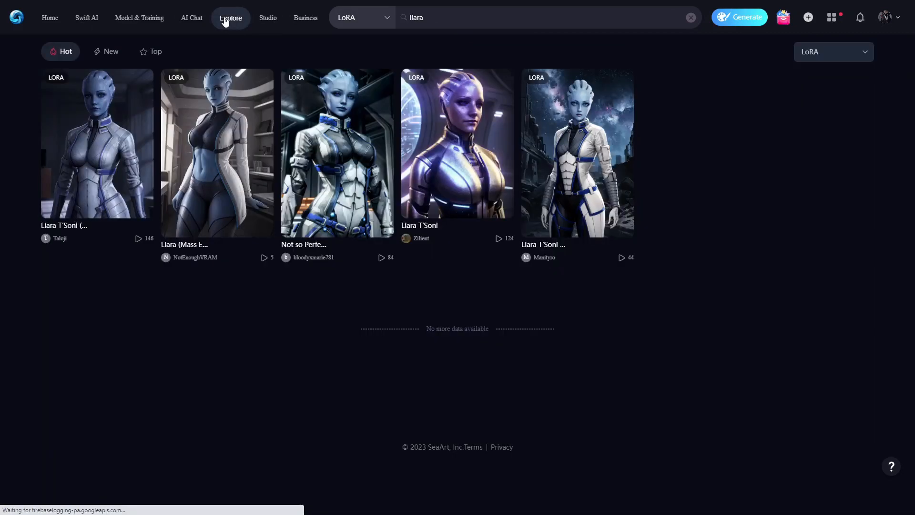
{"action": "left_click", "coordinate": [406, 18]}
{"action": "type", "text": "mass effect"}
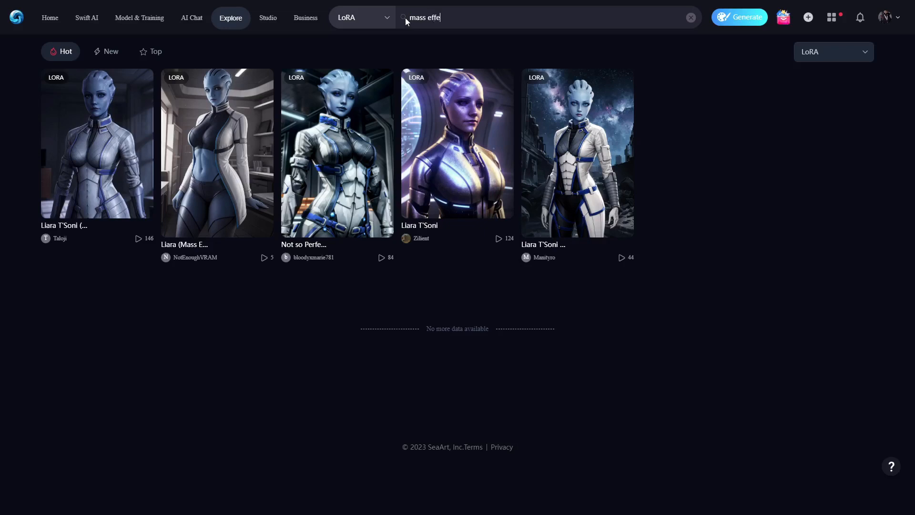
{"action": "key", "text": "Return"}
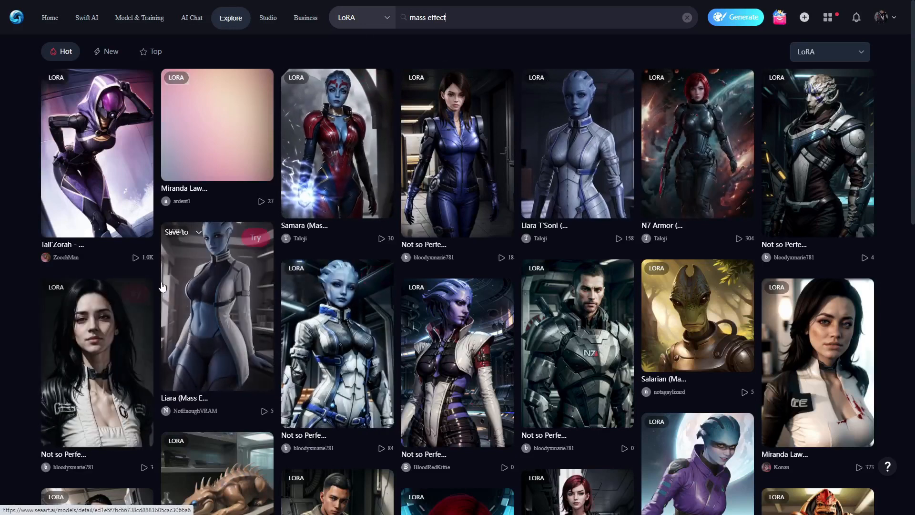
- Look through the Mass Effect LoRA search results to see which characters and armors are offered
{"action": "scroll", "coordinate": [142, 327], "scroll_direction": "down", "scroll_amount": 8}
{"action": "scroll", "coordinate": [162, 286], "scroll_direction": "down", "scroll_amount": 2}
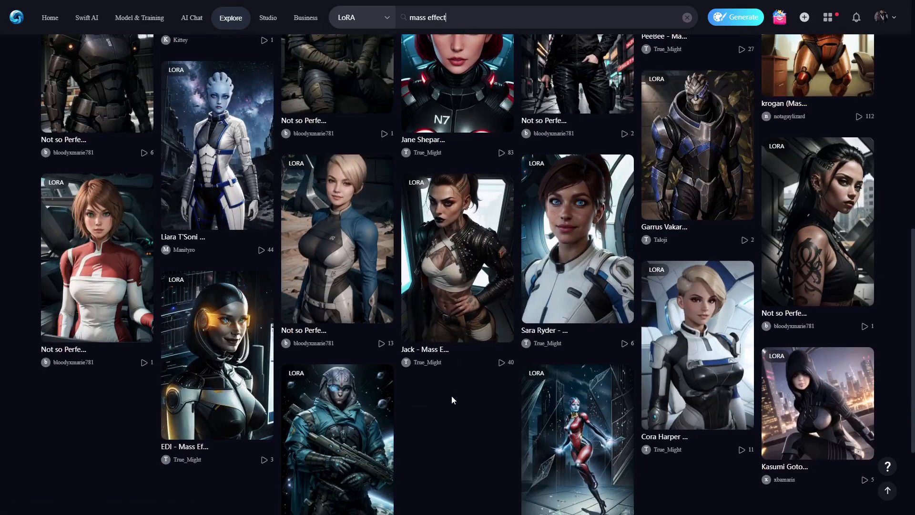
{"action": "scroll", "coordinate": [445, 379], "scroll_direction": "up", "scroll_amount": 7}
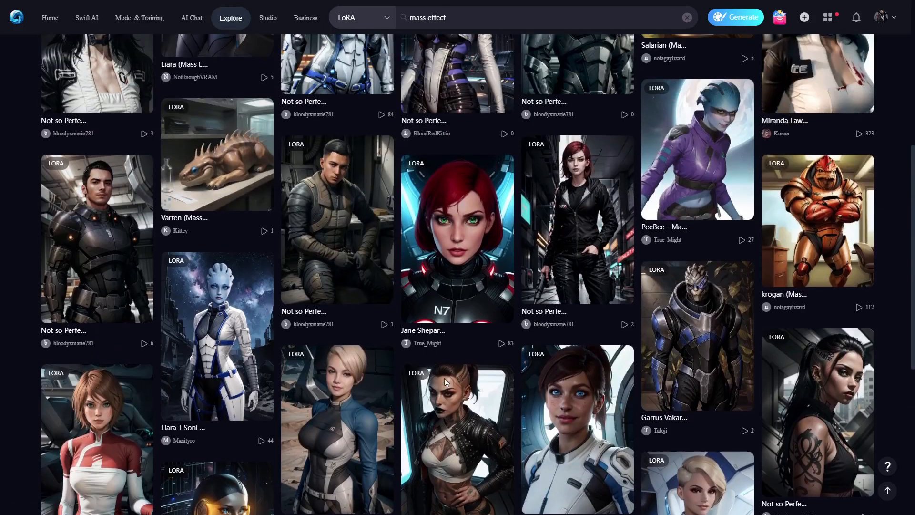
{"action": "scroll", "coordinate": [444, 383], "scroll_direction": "up", "scroll_amount": 3}
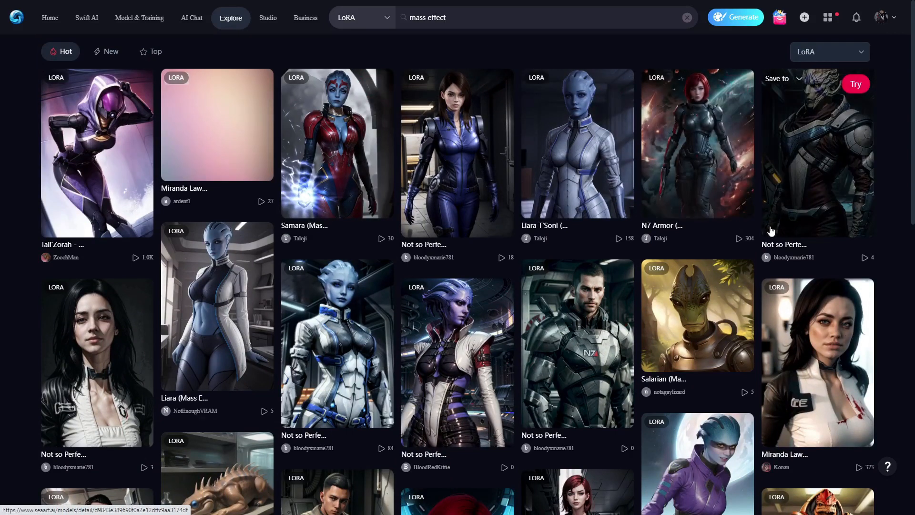
{"action": "scroll", "coordinate": [751, 374], "scroll_direction": "down", "scroll_amount": 1}
{"action": "scroll", "coordinate": [751, 374], "scroll_direction": "down", "scroll_amount": 3}
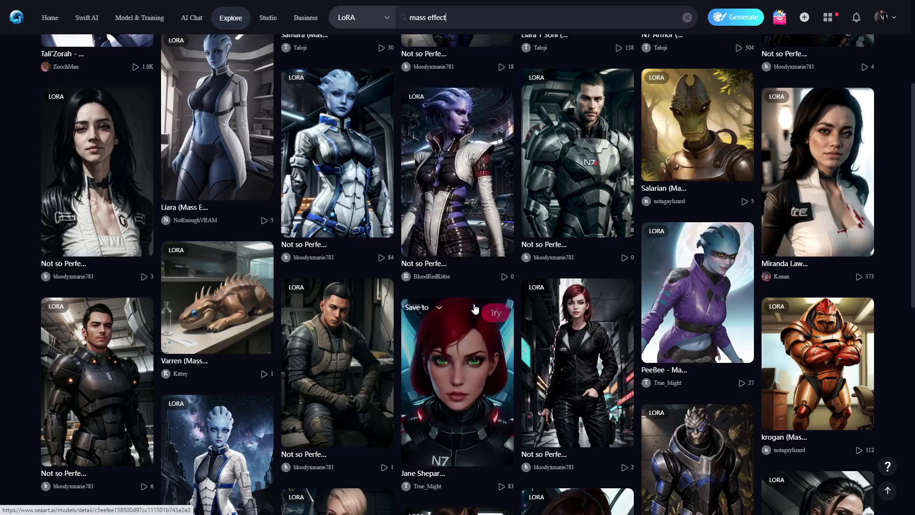
{"action": "scroll", "coordinate": [457, 334], "scroll_direction": "up", "scroll_amount": 1}
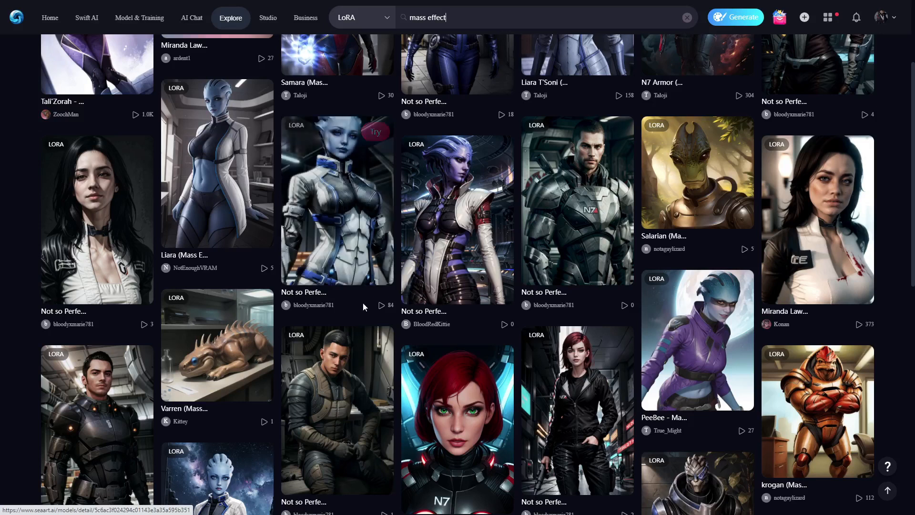
- Open the "Not so Perfect - Liara from Mass Effect" LoRA, view its sample images, and return to the results
{"action": "left_click", "coordinate": [350, 173]}
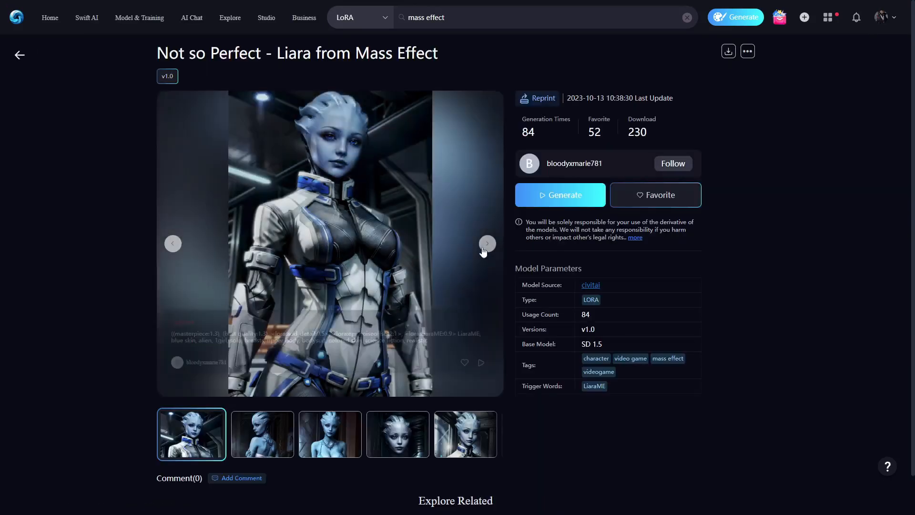
{"action": "left_click", "coordinate": [486, 244]}
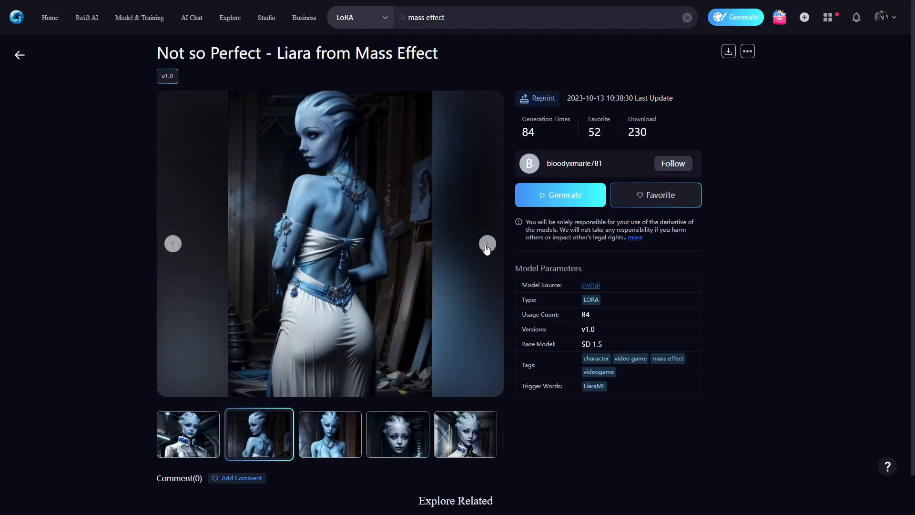
{"action": "left_click", "coordinate": [487, 244]}
{"action": "left_click", "coordinate": [487, 244]}
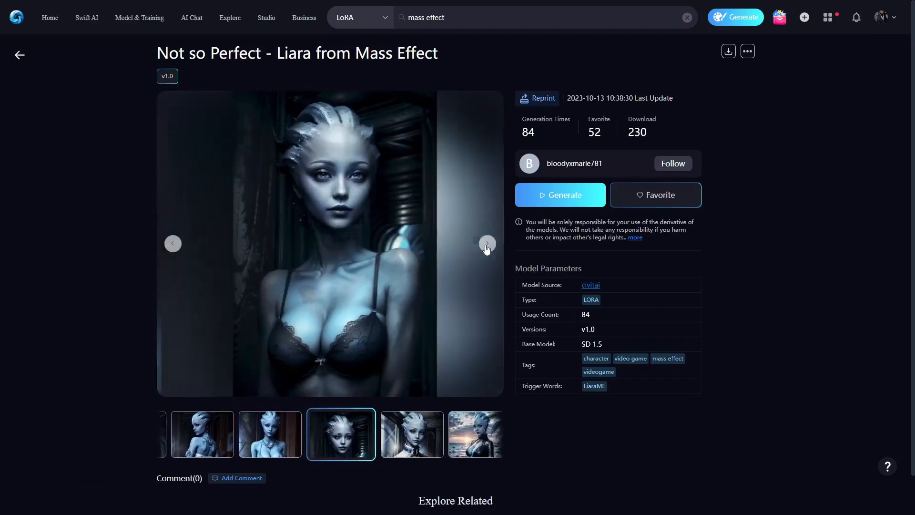
{"action": "left_click", "coordinate": [487, 244]}
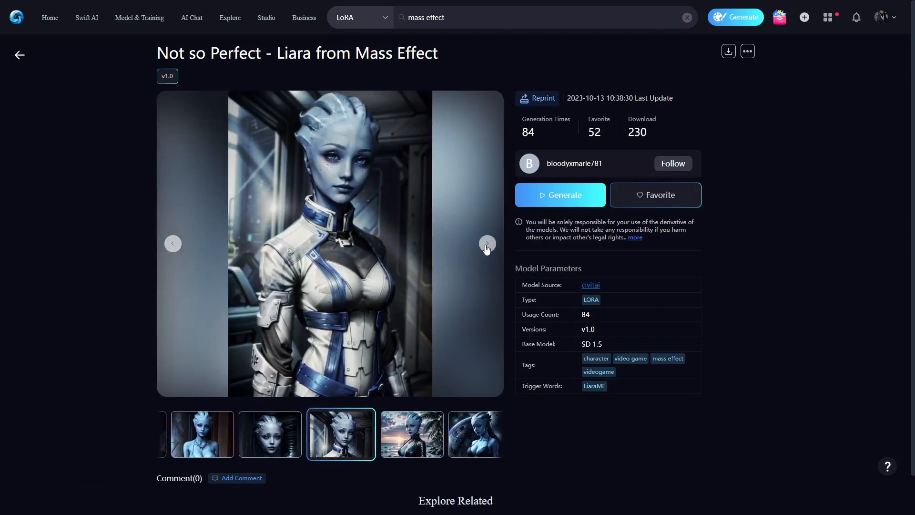
{"action": "left_click", "coordinate": [486, 244]}
{"action": "left_click", "coordinate": [19, 56]}
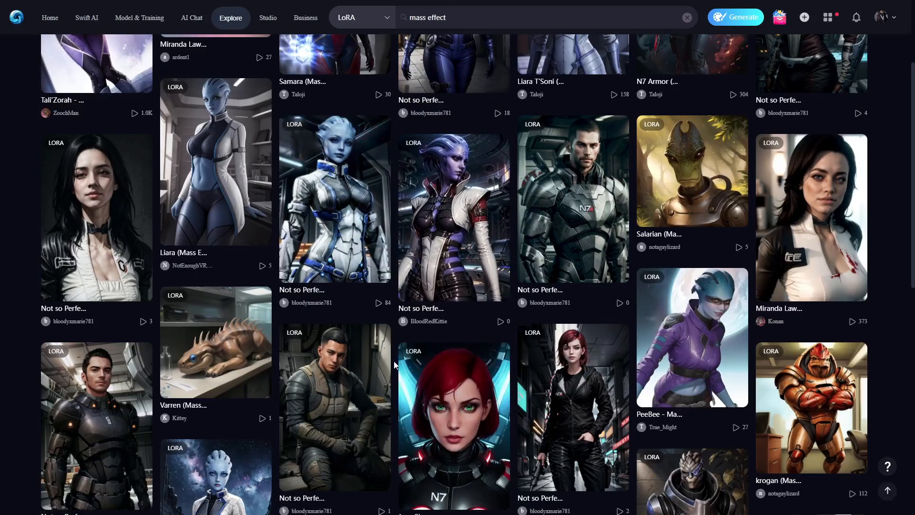
- Look further through the Mass Effect results, view the "krogan (Mass Effect)" LoRA page, and return to the results
{"action": "scroll", "coordinate": [394, 365], "scroll_direction": "down", "scroll_amount": 4}
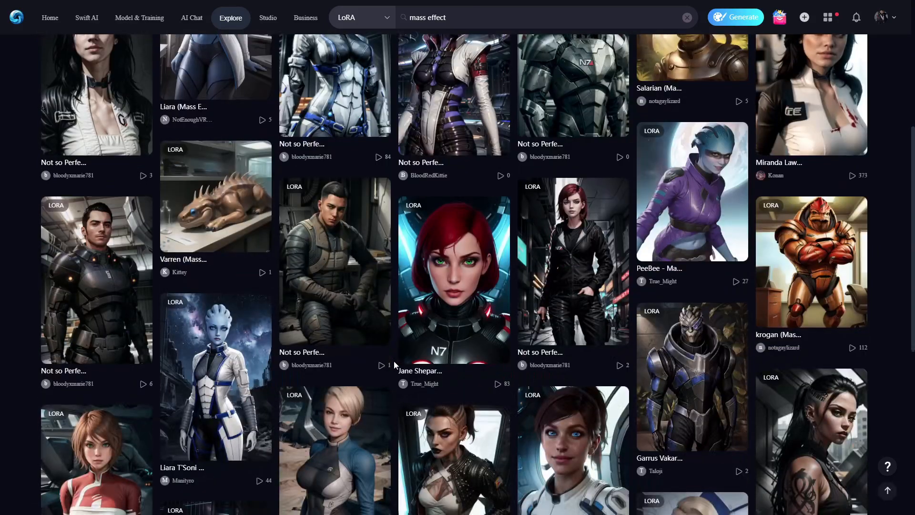
{"action": "scroll", "coordinate": [394, 361], "scroll_direction": "down", "scroll_amount": 6}
{"action": "scroll", "coordinate": [394, 362], "scroll_direction": "up", "scroll_amount": 5}
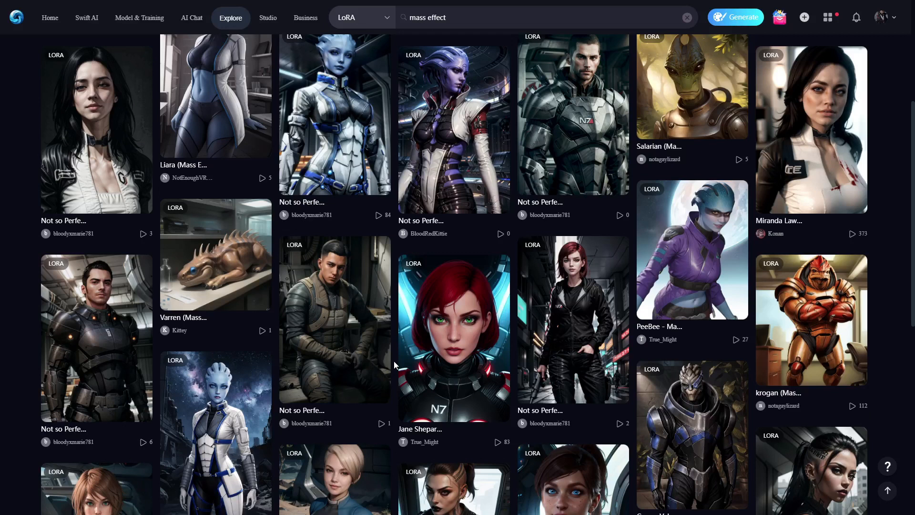
{"action": "left_click", "coordinate": [841, 299]}
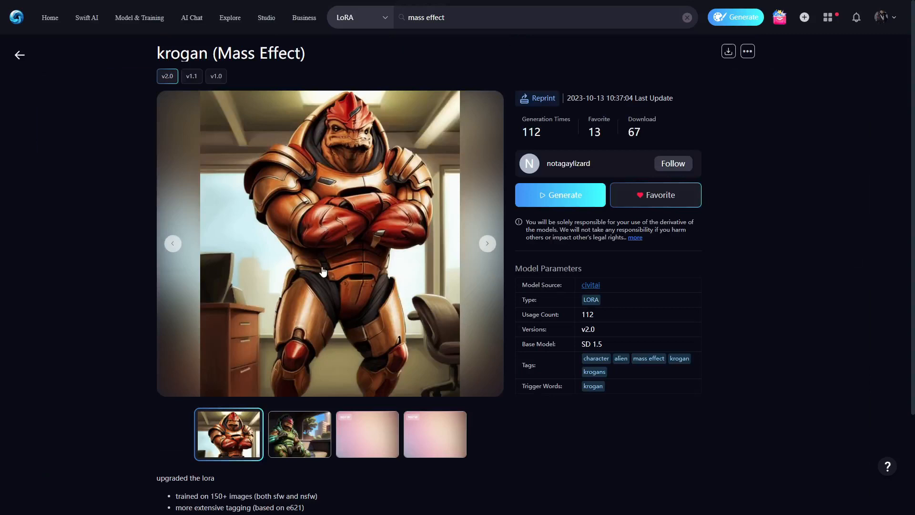
{"action": "left_click", "coordinate": [20, 55]}
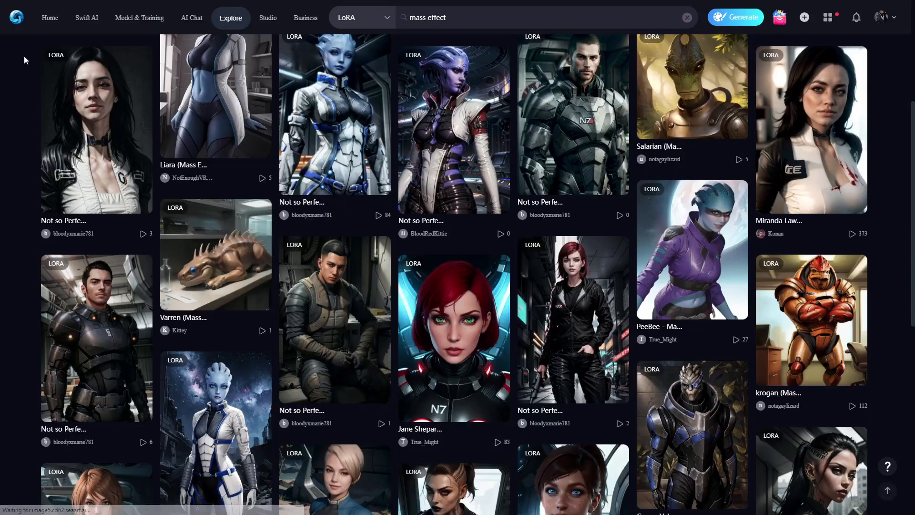
- Open the "Not so Perfect - Kaidan from Mass Effect" LoRA and view its sample images up to the third one
{"action": "left_click", "coordinate": [97, 330]}
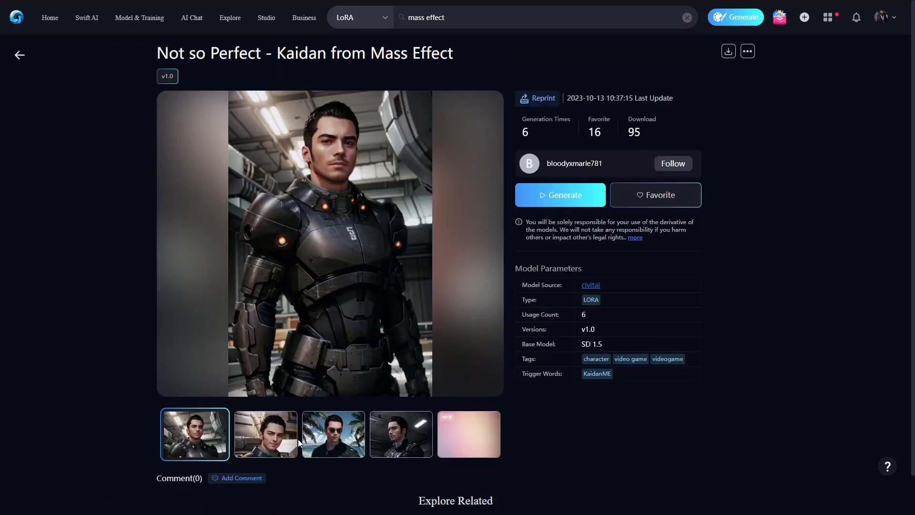
{"action": "mouse_move", "coordinate": [498, 253]}
{"action": "left_click", "coordinate": [496, 250]}
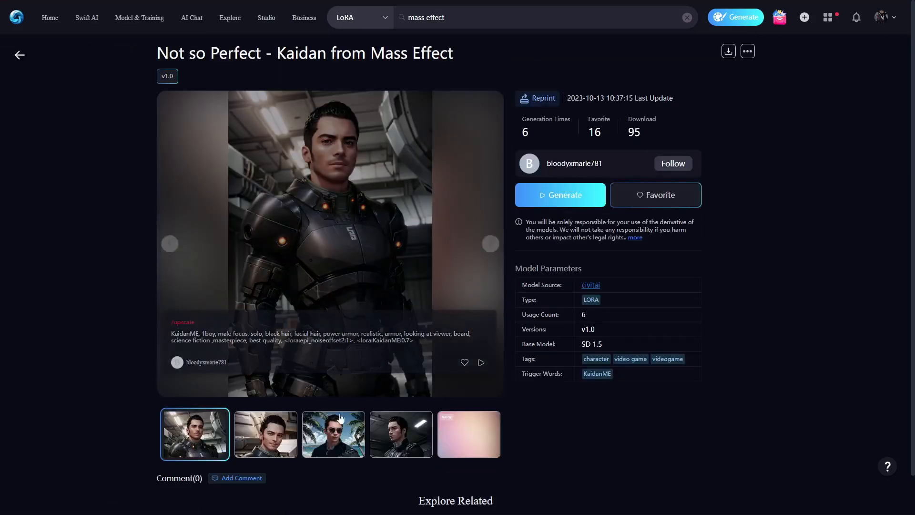
{"action": "left_click", "coordinate": [332, 443]}
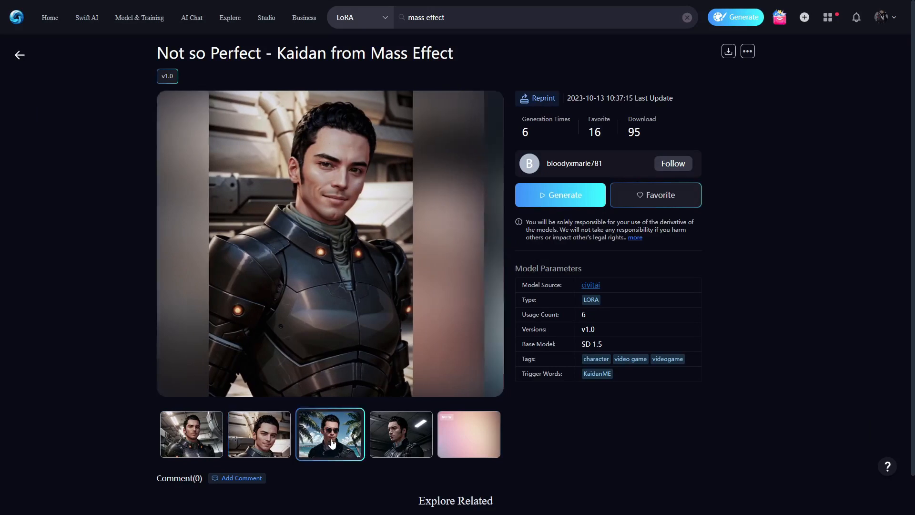